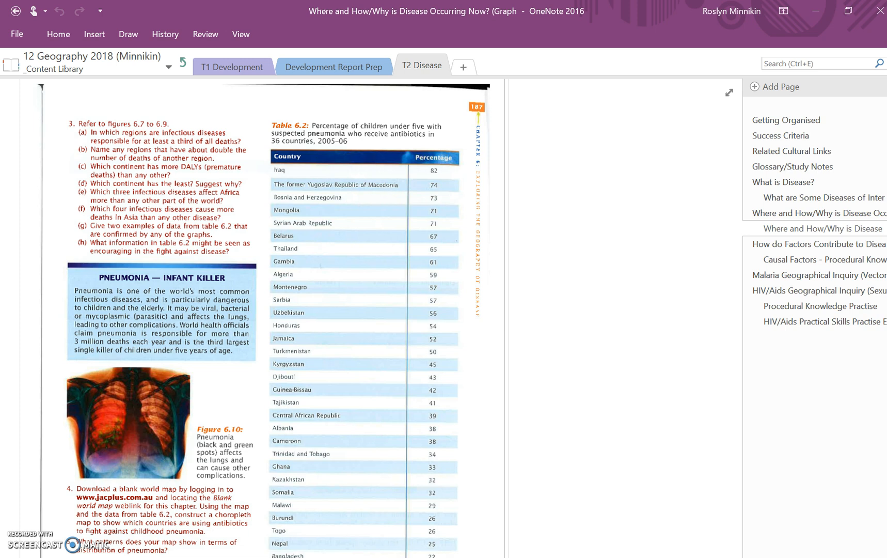
Examine Exercise 6.3's tasks, the graphs in figures 6.6 to 6.9 and the pneumonia data in Table 6.2.
scroll(614, 459, up, 15)
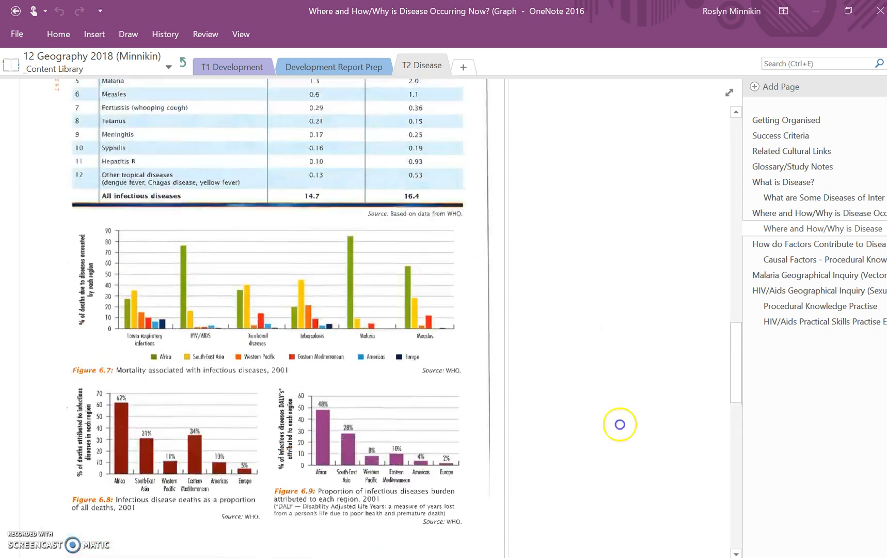
scroll(618, 389, up, 10)
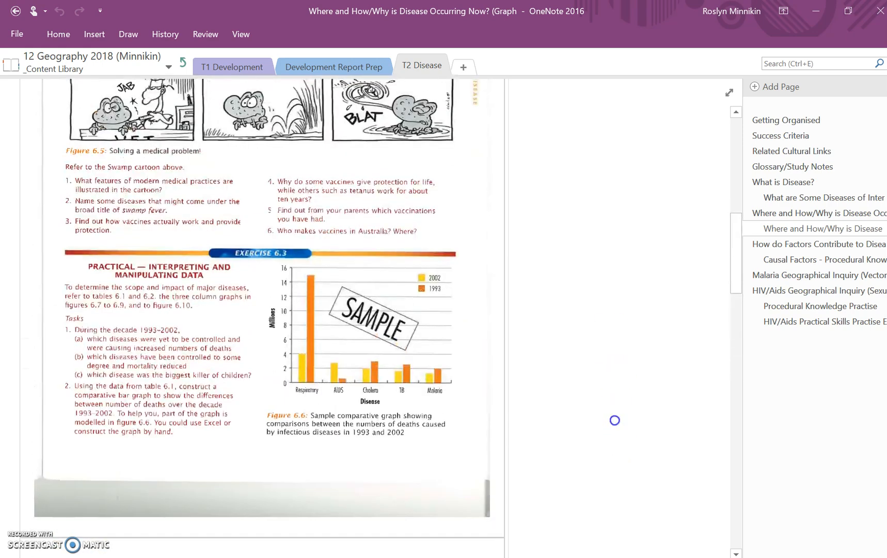
scroll(605, 364, down, 20)
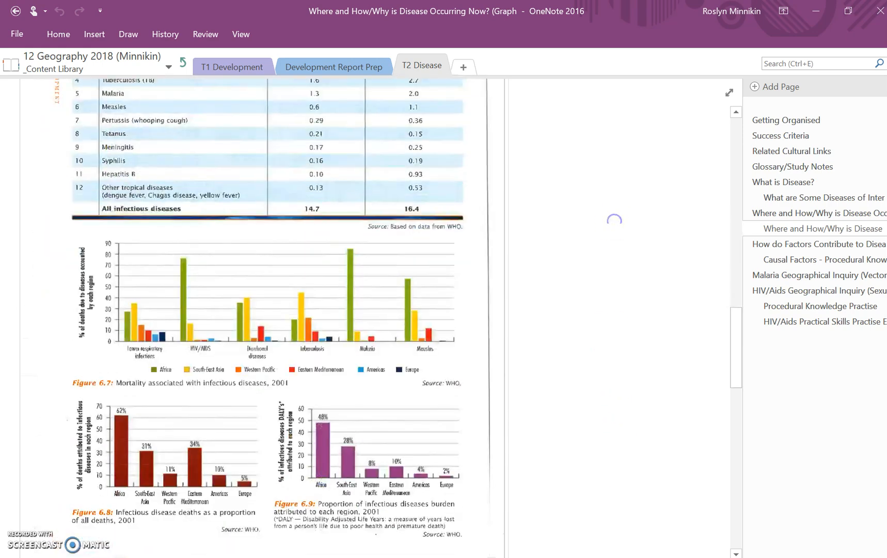
scroll(611, 234, down, 10)
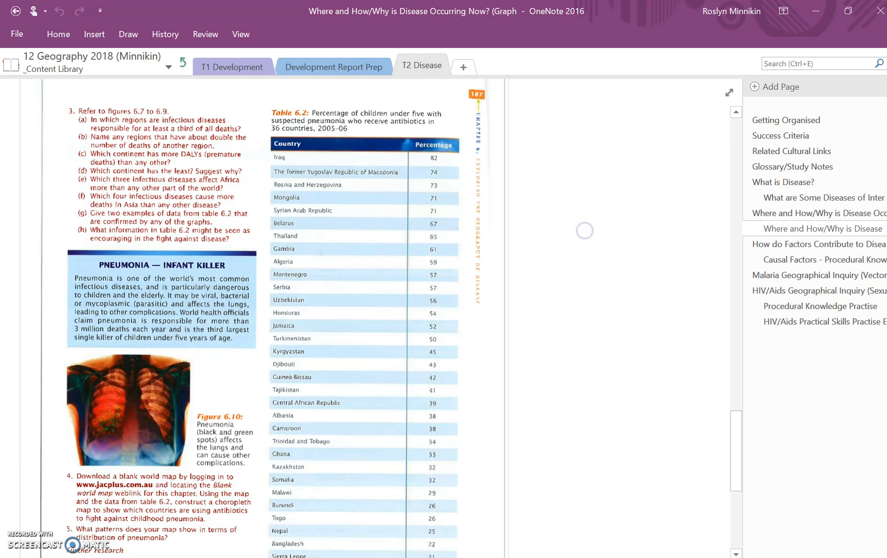
scroll(569, 346, up, 2)
scroll(573, 320, down, 5)
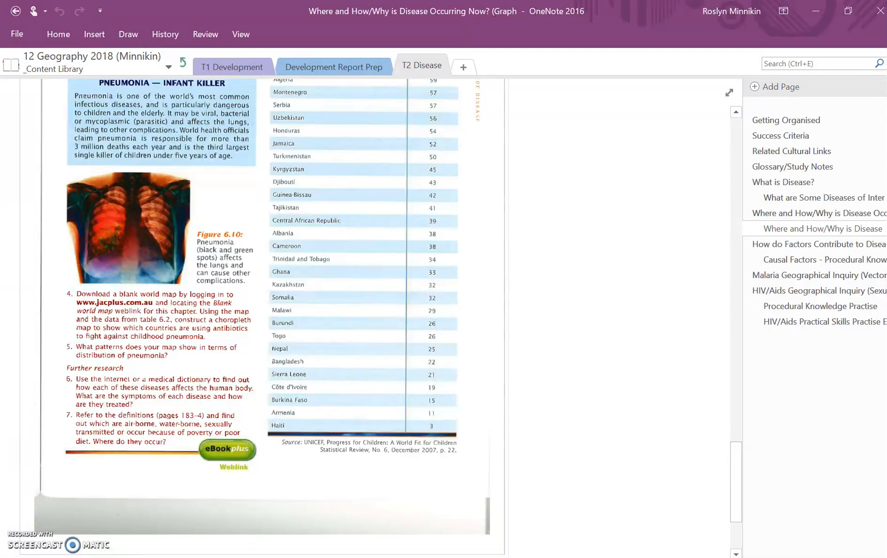
Open the attached Excel workbook "textbook p187 Fig6_2" from the notes page.
scroll(612, 366, up, 15)
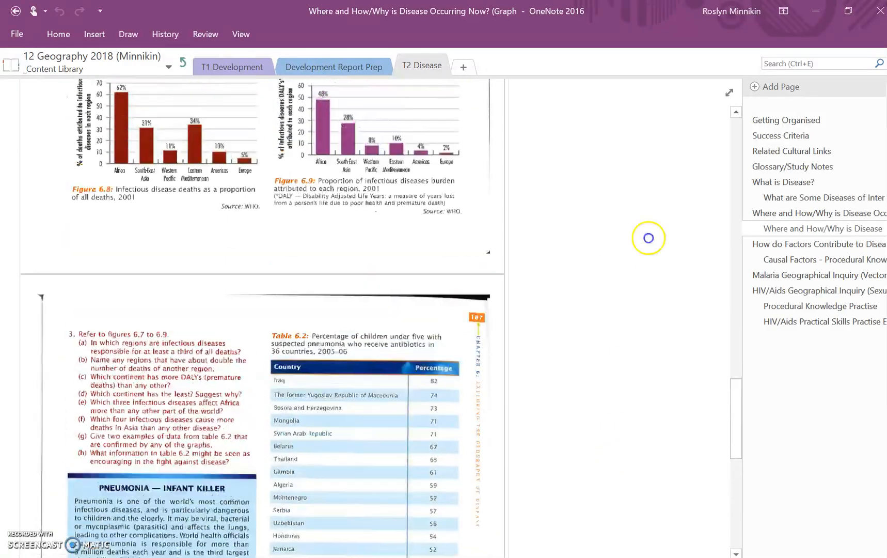
scroll(634, 469, up, 10)
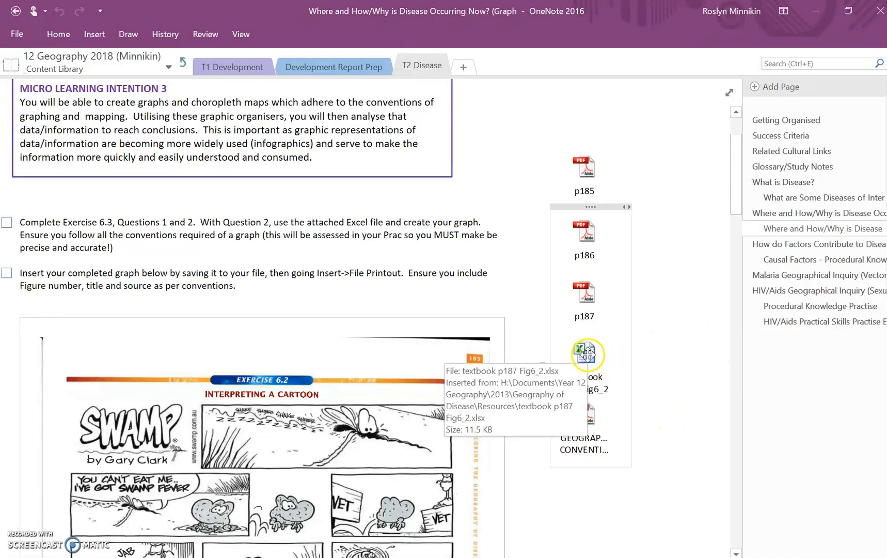
click(583, 357)
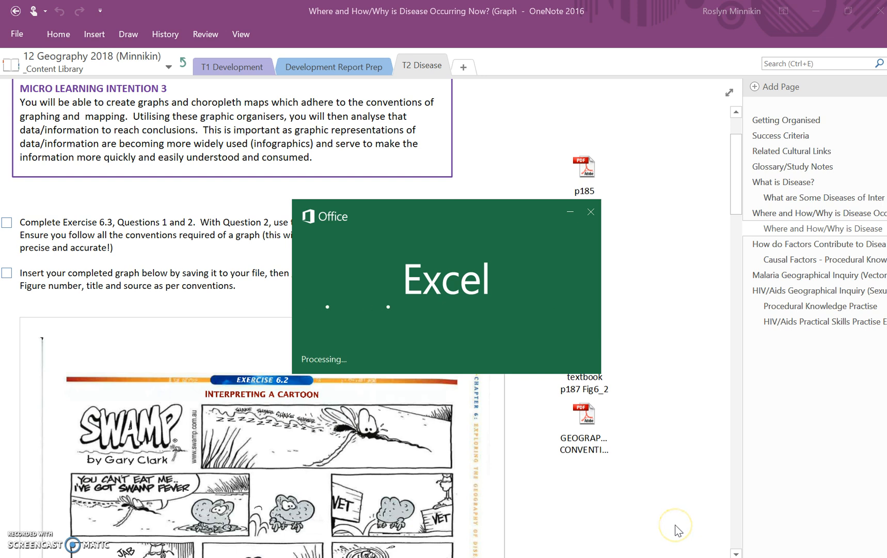
Open the BaseMap image attached beside the choropleth map instructions for Question 4.
scroll(742, 539, down, 20)
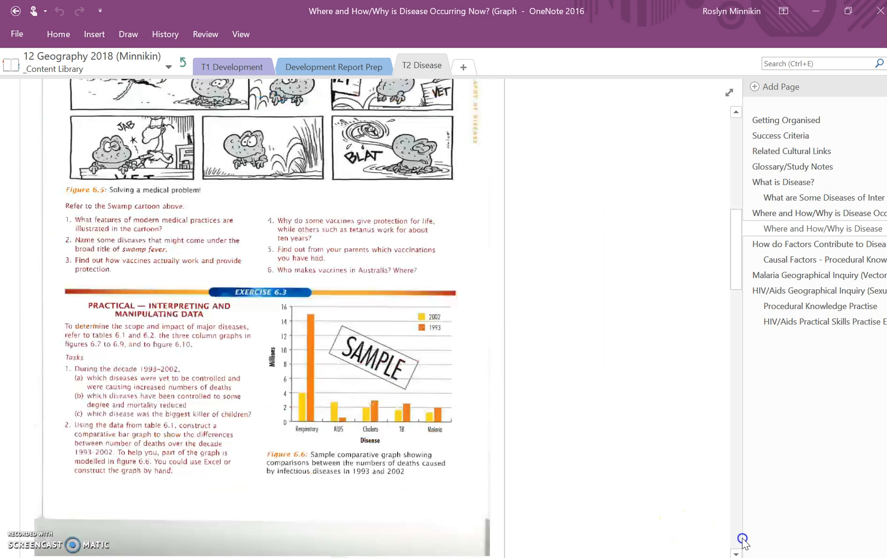
scroll(742, 540, down, 3)
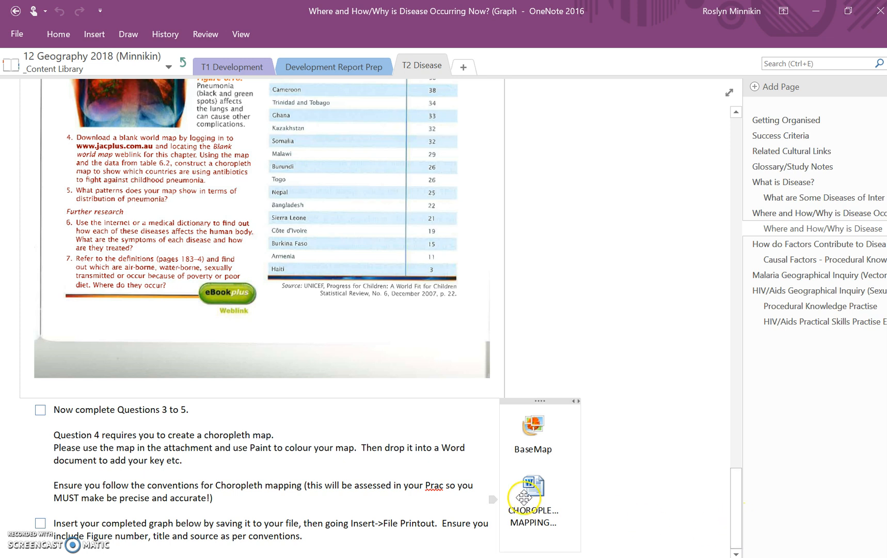
click(533, 487)
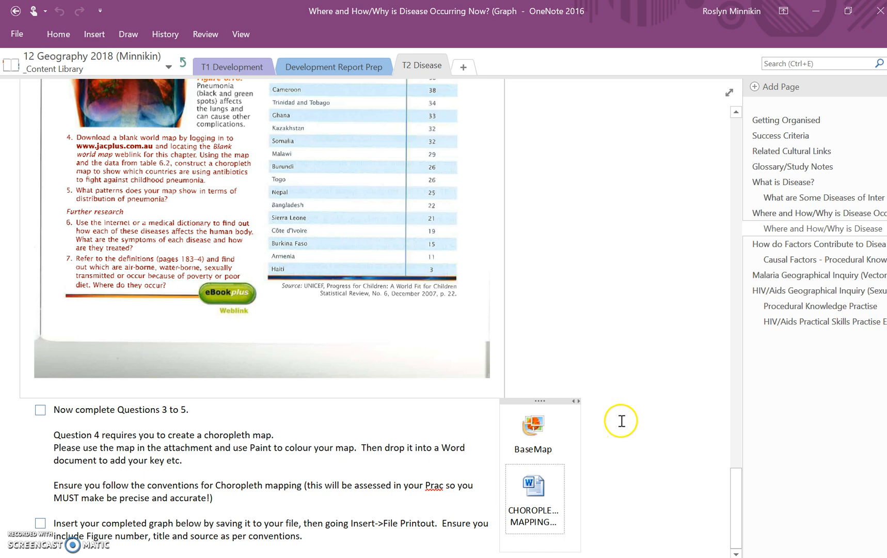
double_click(536, 426)
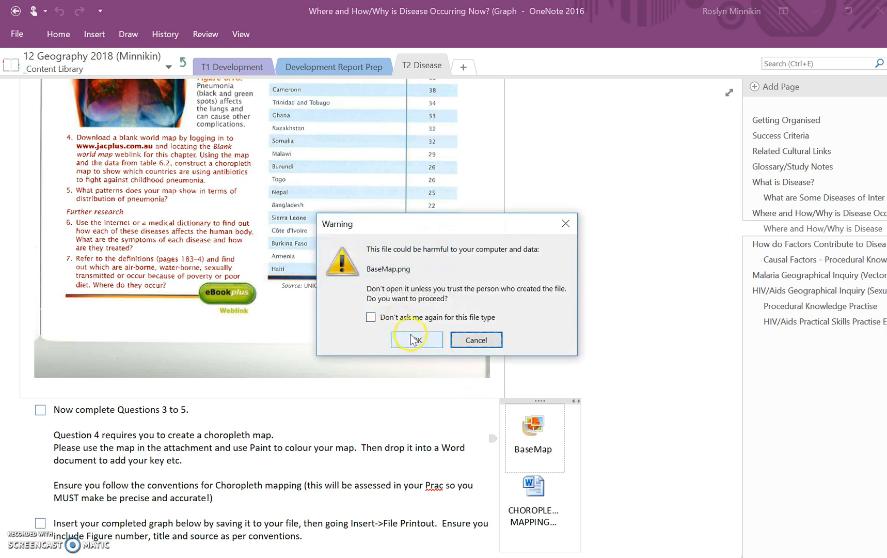
click(413, 339)
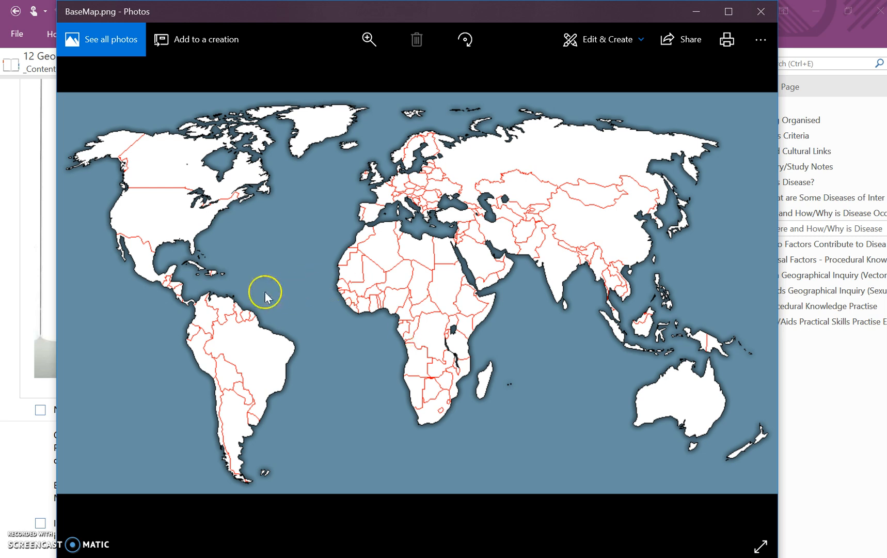
Save a copy of the base map to the Desktop as a PNG named BaseMap and close the image viewer.
click(764, 40)
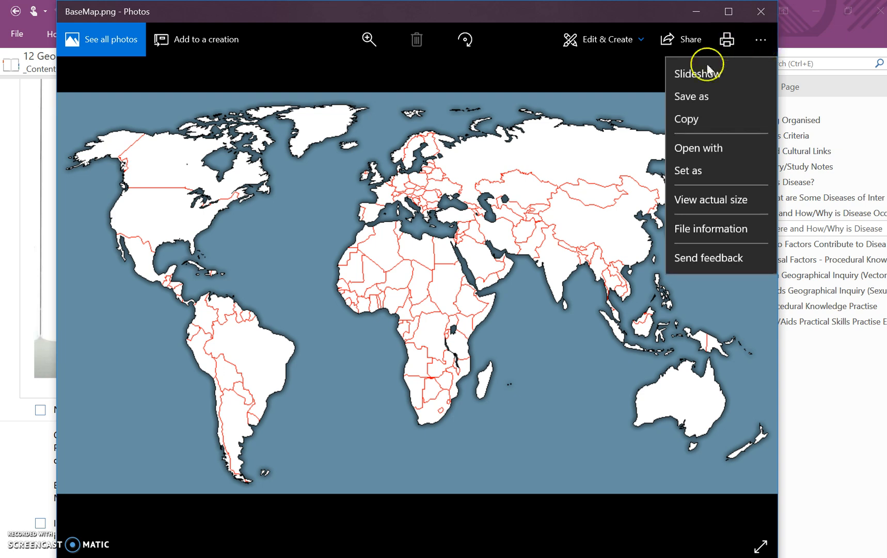
click(698, 99)
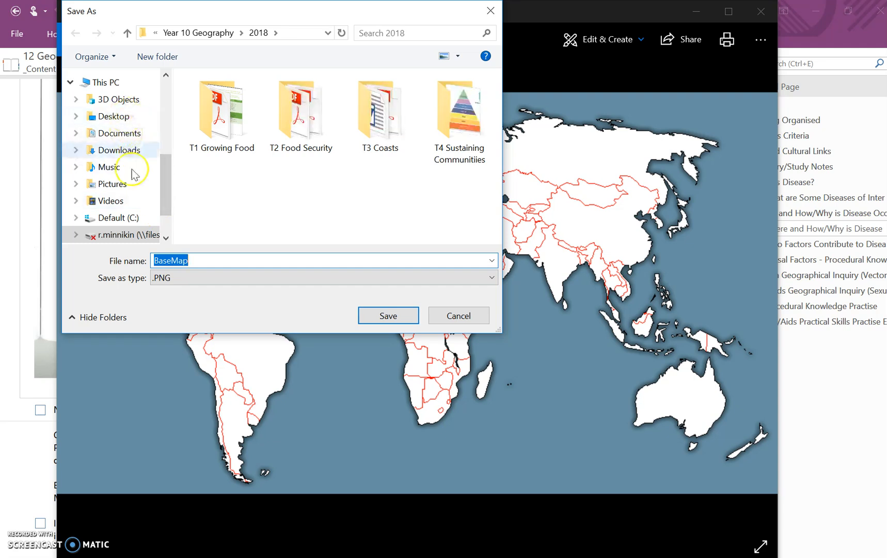
mouse_move(165, 195)
mouse_down()
mouse_move(165, 214)
mouse_move(158, 123)
mouse_move(158, 184)
mouse_up()
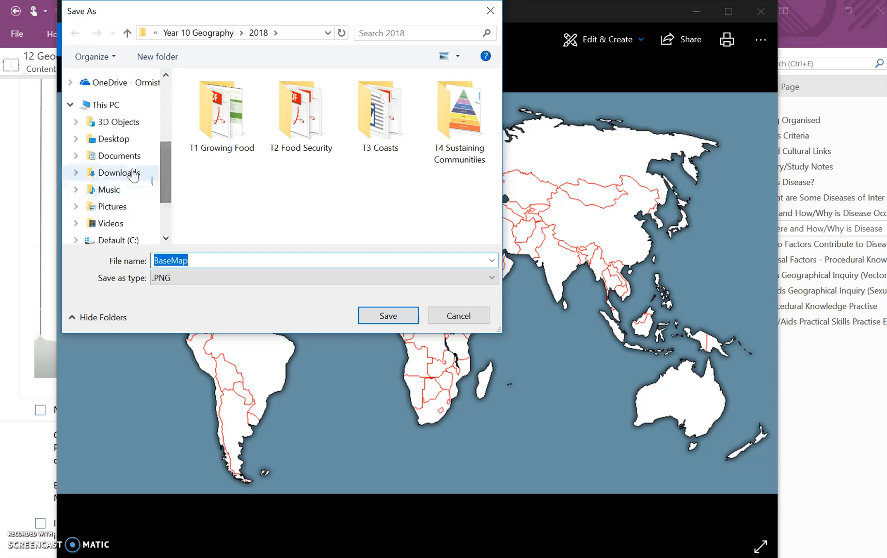
click(113, 138)
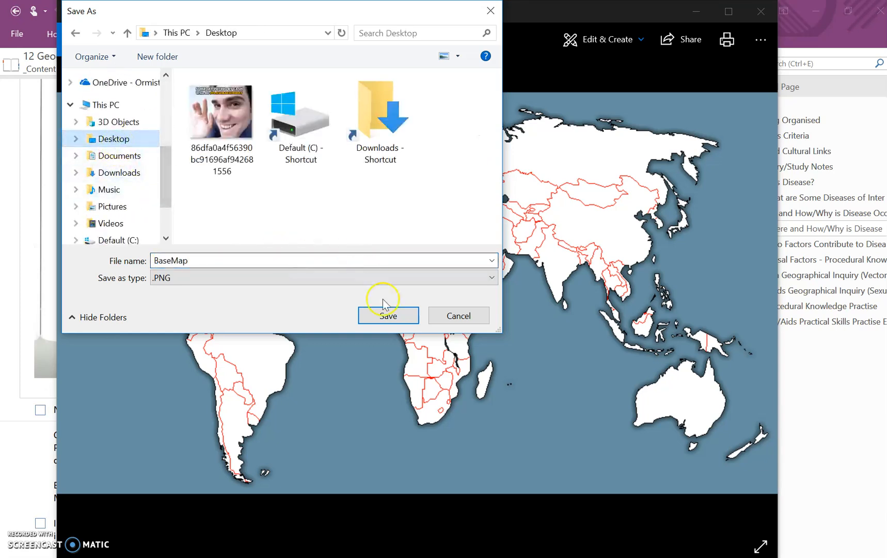
click(387, 315)
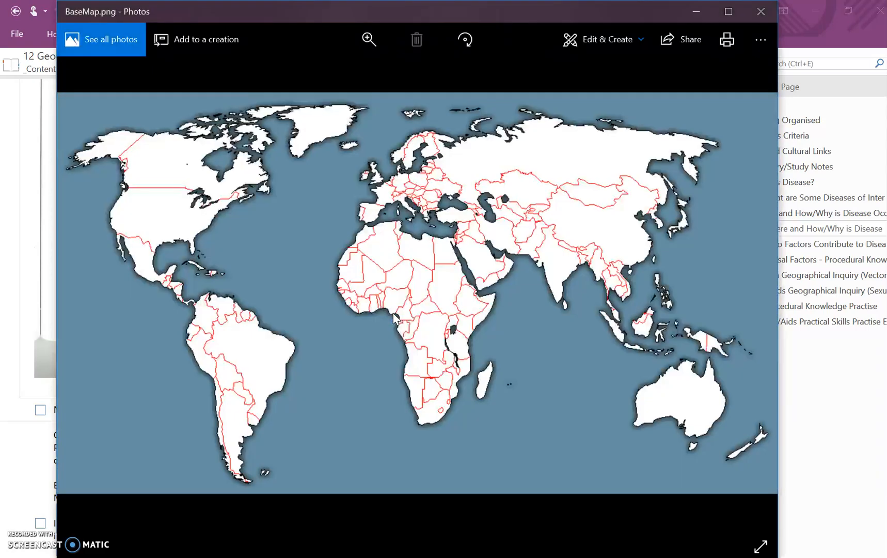
click(759, 11)
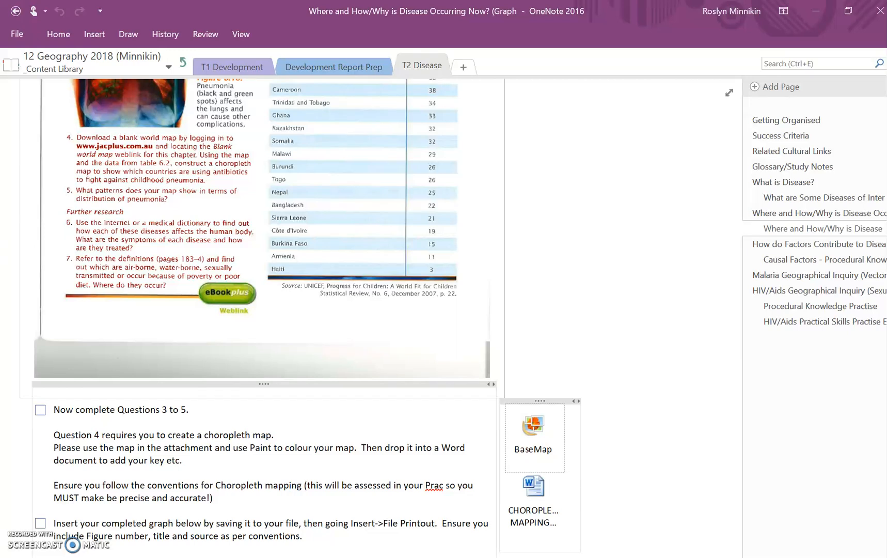
Launch Paint.
key(super)
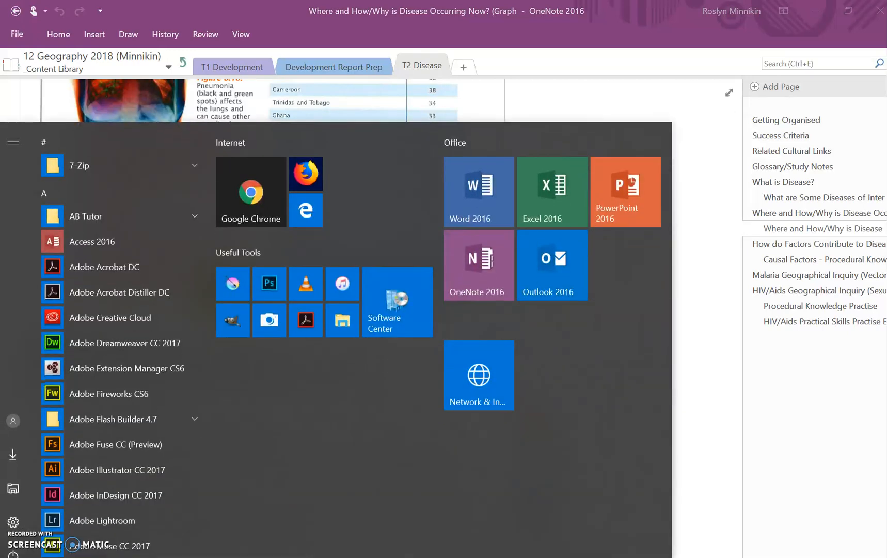
text(paint)
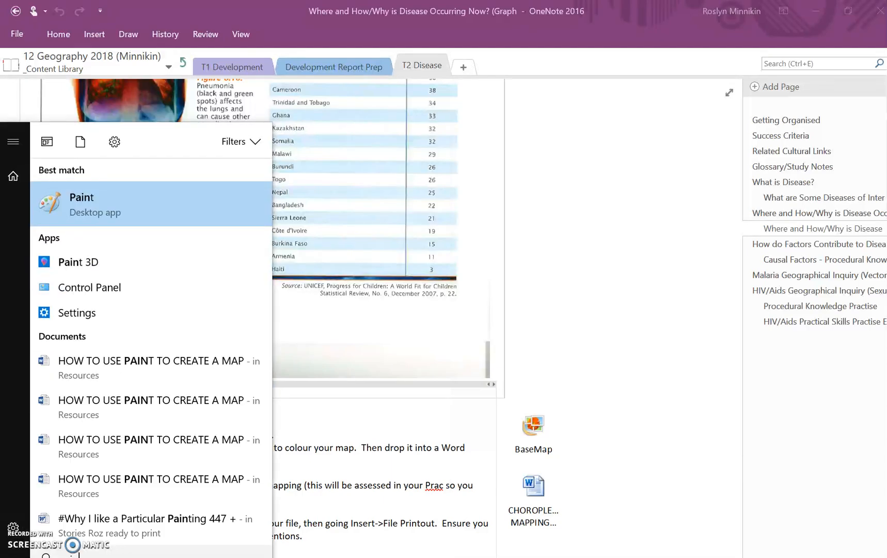
click(113, 203)
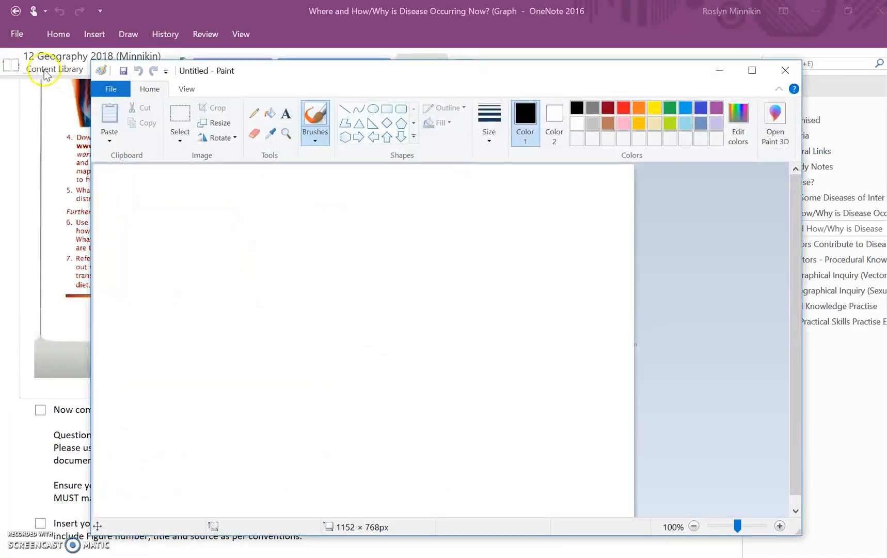
Open the BaseMap image from the Desktop in Paint.
click(111, 89)
click(123, 143)
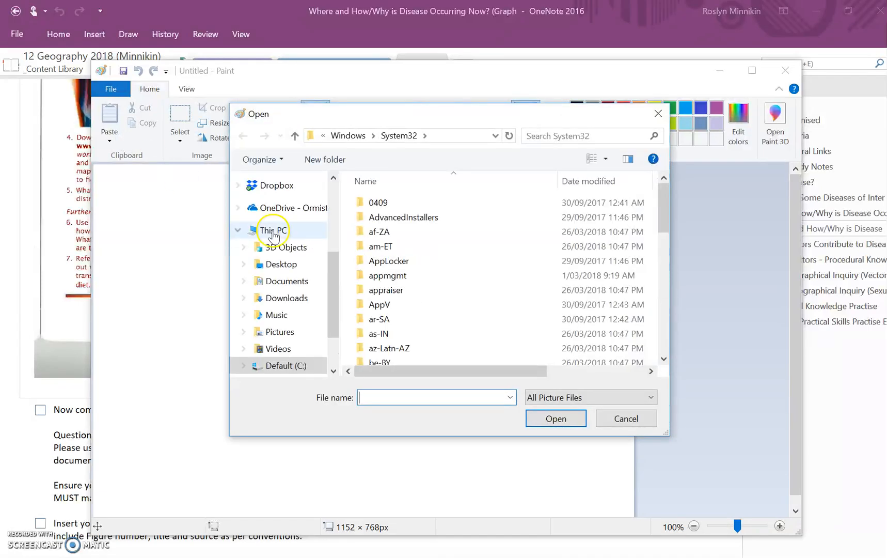
click(285, 265)
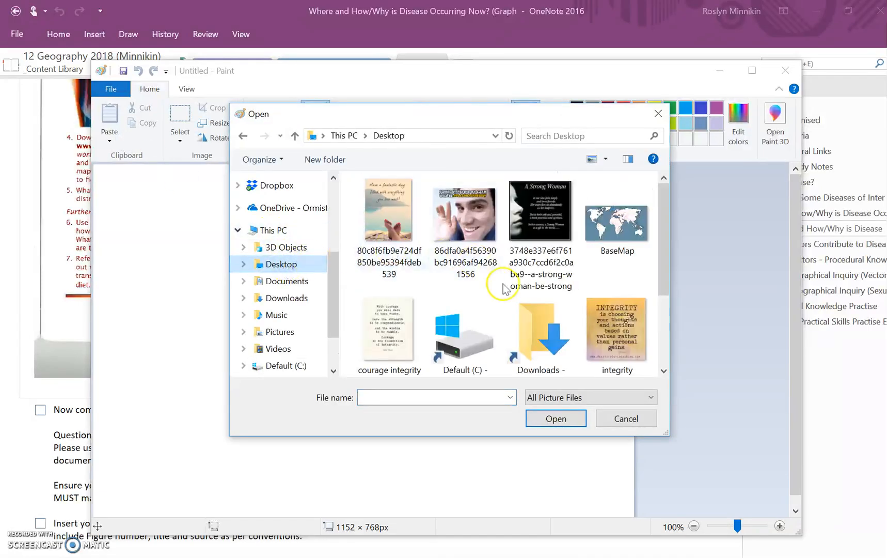
double_click(627, 232)
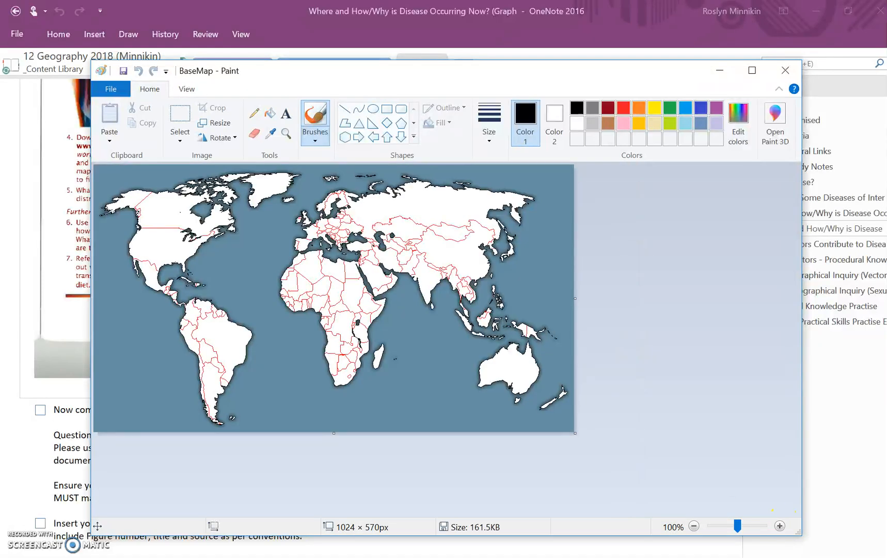
Arrange the Paint map and the "textbook p187 Fig6_21" Excel workbook side by side.
click(780, 526)
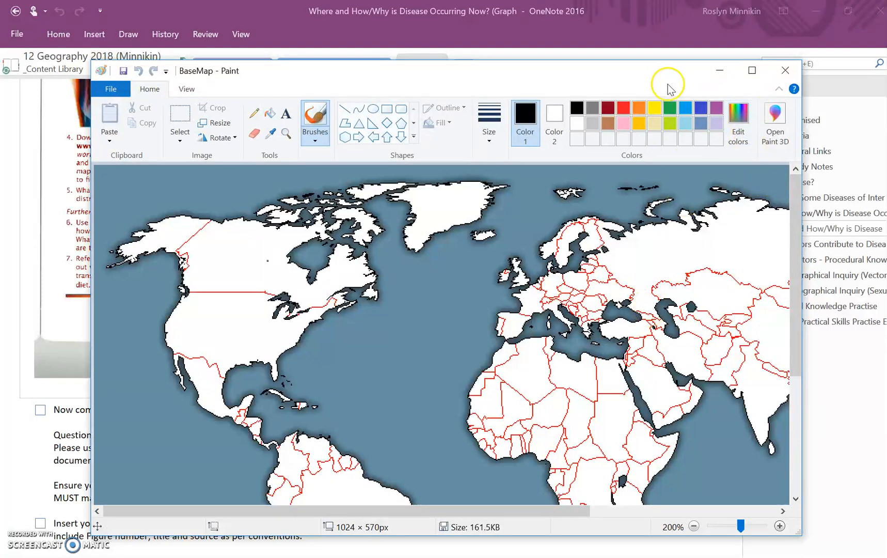
drag(645, 83, 0, 80)
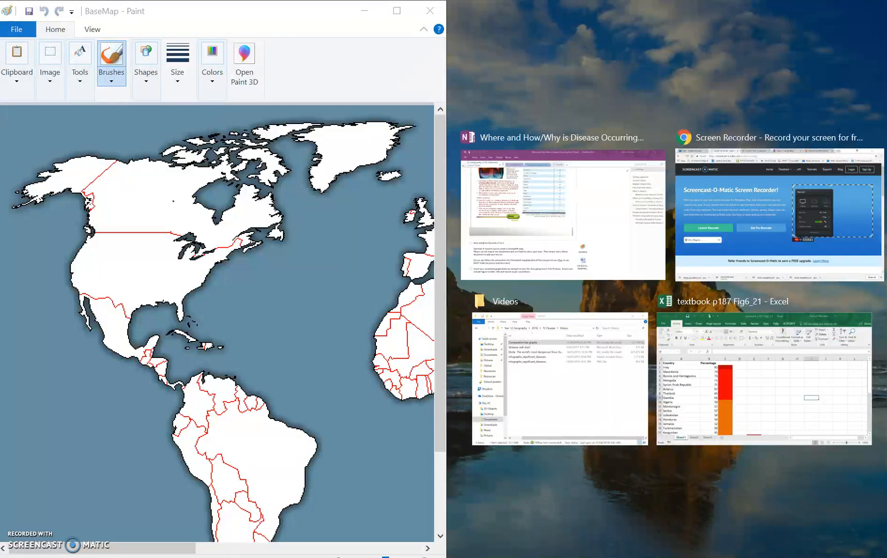
click(781, 409)
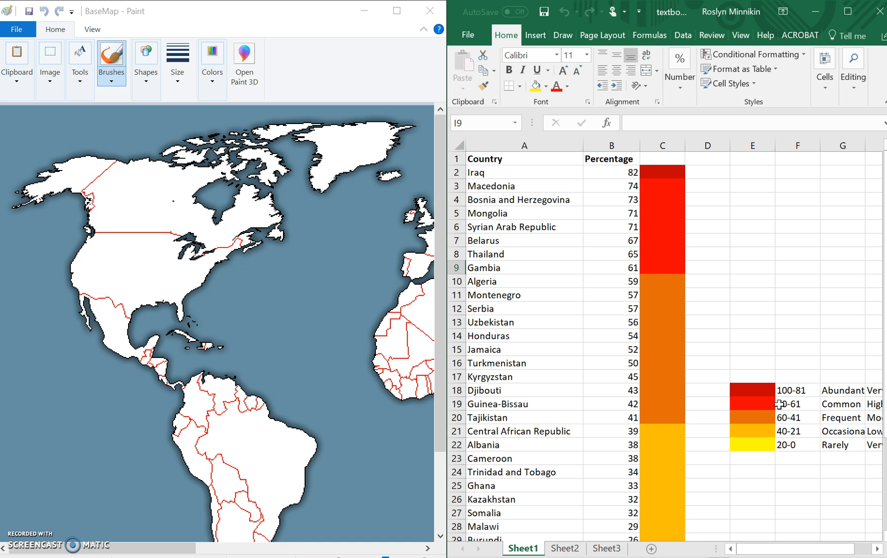
Widen column G of the colour key so the label Occasional fits fully.
scroll(779, 403, right, 2)
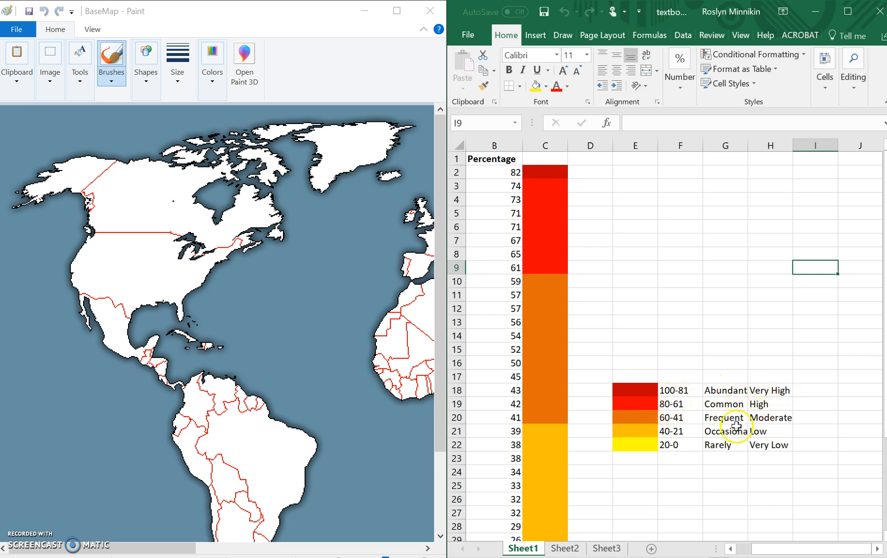
click(755, 200)
drag(748, 147, 753, 147)
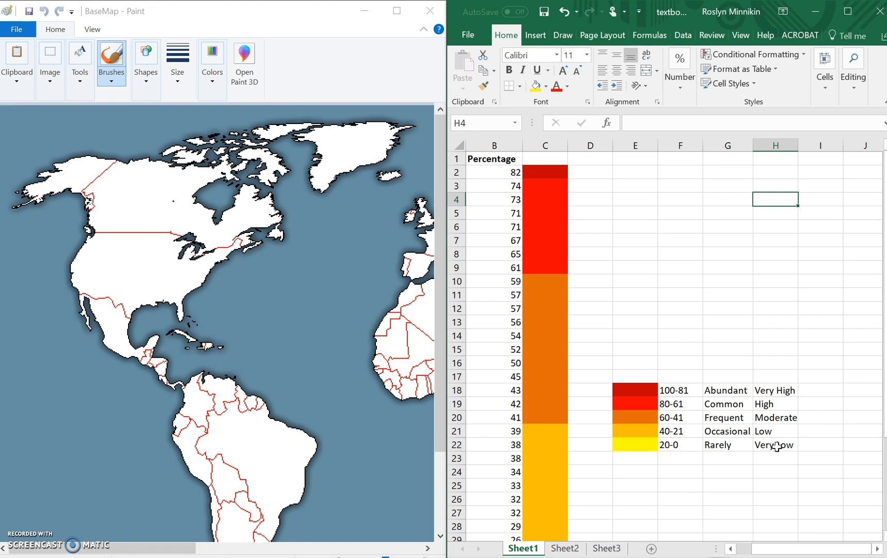
Select the frequency labels from Abundant to Rarely and compare them with Table 6.2 in OneNote.
click(723, 392)
drag(723, 393, 722, 442)
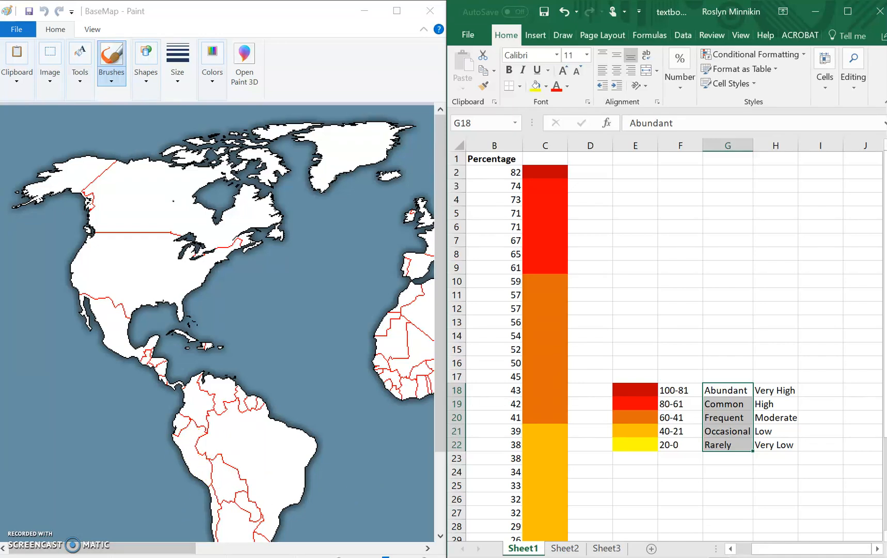
key(alt+Tab)
scroll(598, 338, up, 10)
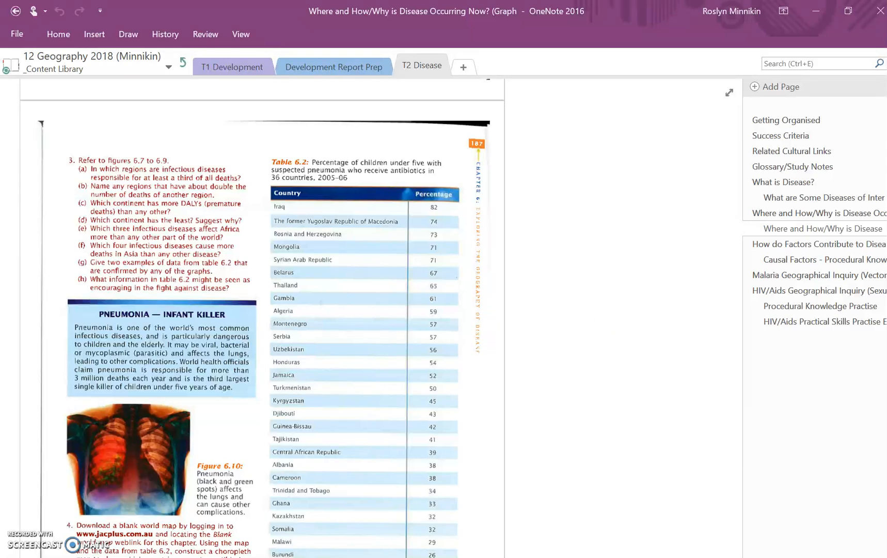
key(alt+Tab)
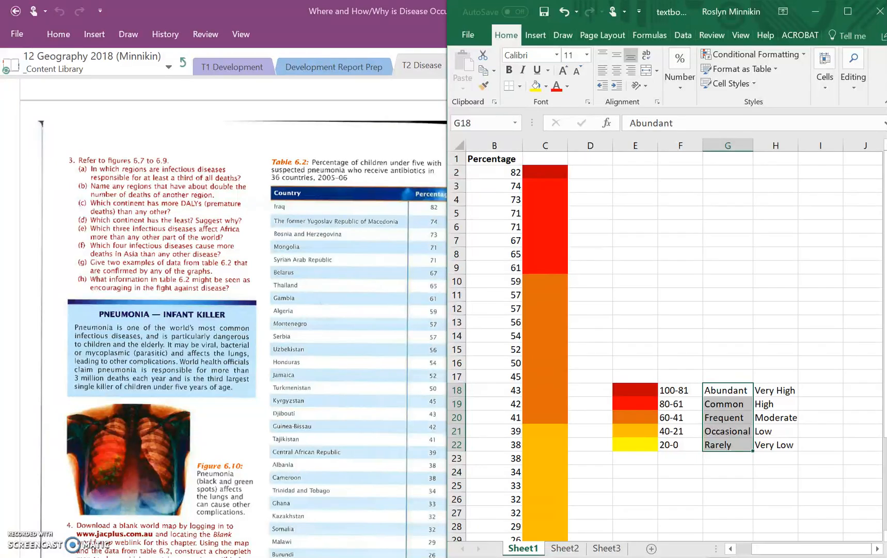
Examine the colour key, matching each colour to its percentage range and its rating from Very High to Very Low.
click(775, 404)
key(Up)
key(Down)
key(Down)
key(Down)
key(Down)
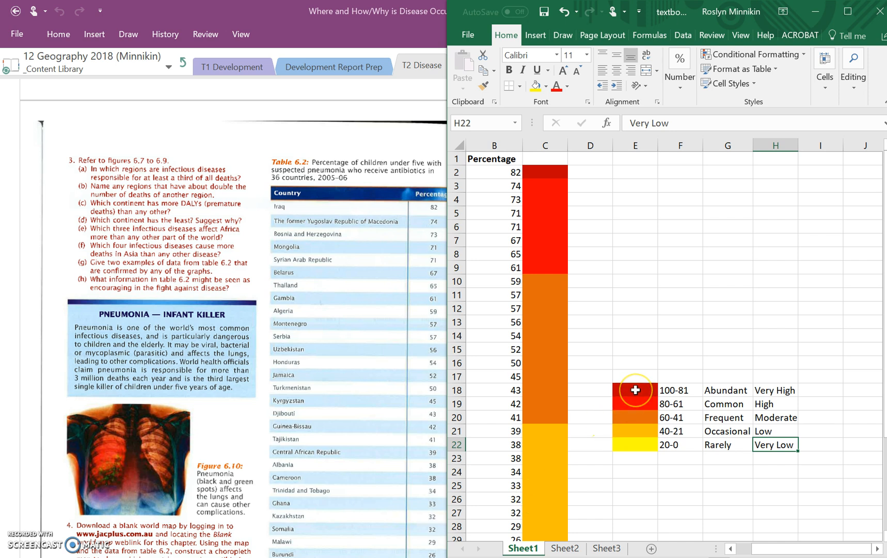
drag(635, 390, 642, 445)
click(676, 390)
click(674, 404)
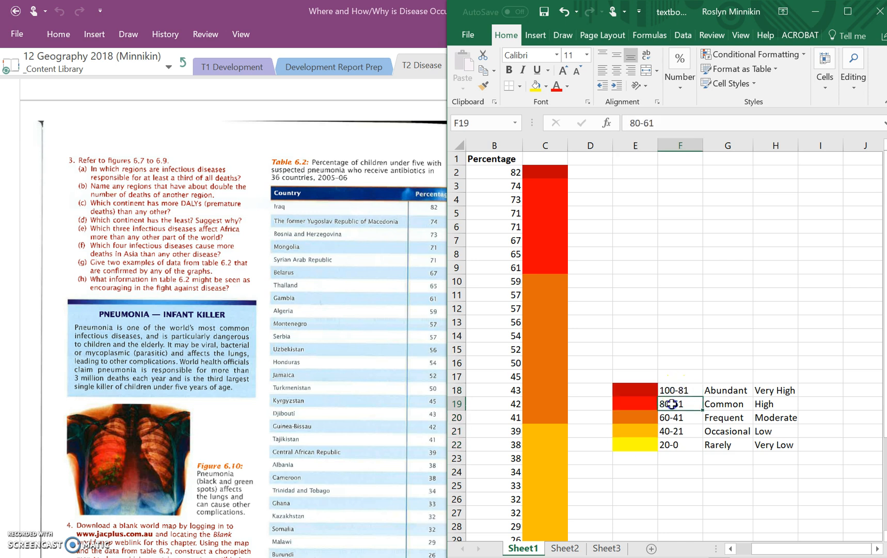
click(672, 417)
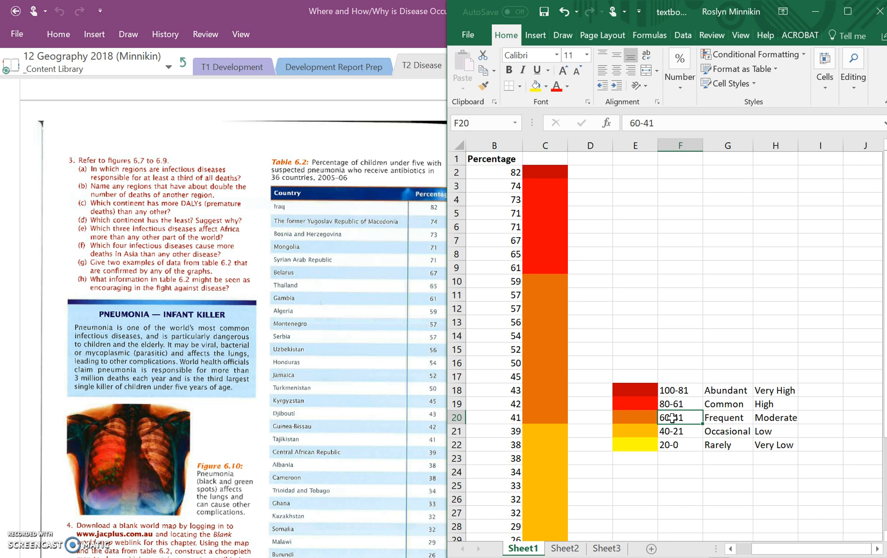
click(643, 445)
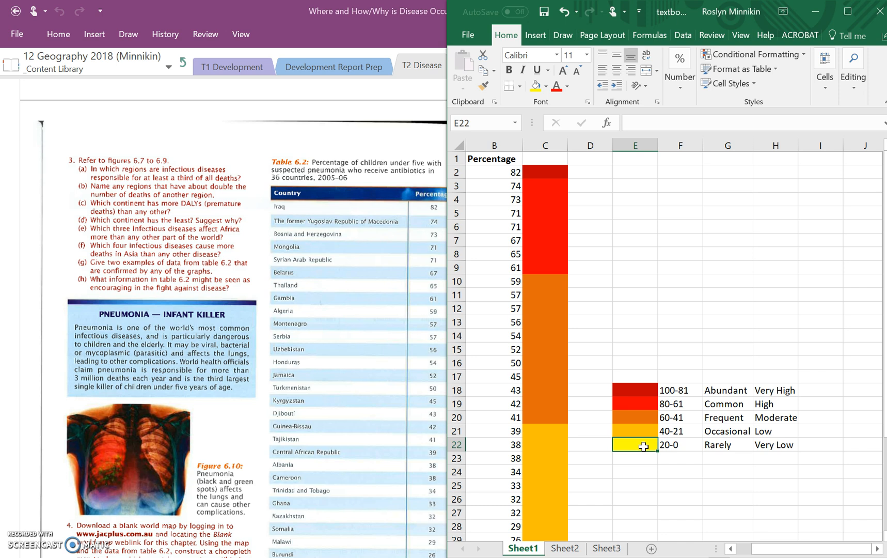
Review the country list, checking each country's percentage against its assigned colour from Iraq down to Sierra Leone.
scroll(580, 439, left, 2)
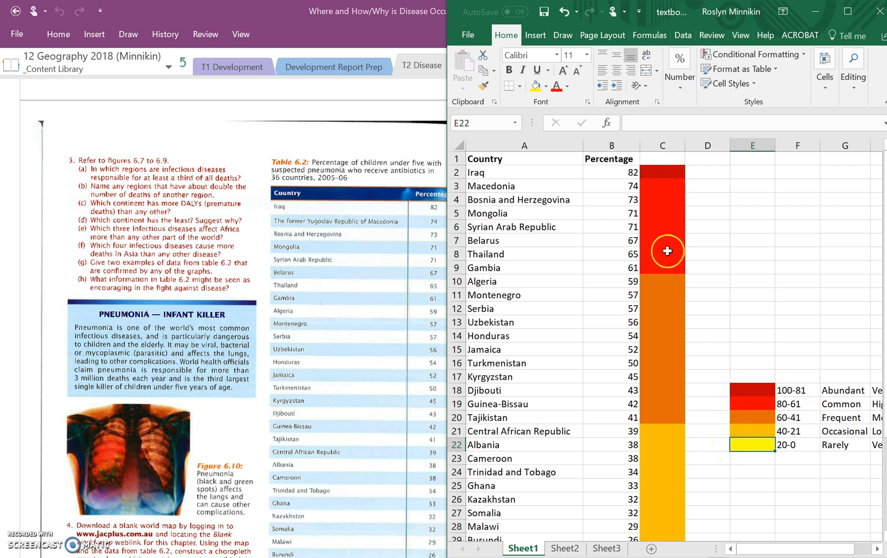
scroll(669, 272, down, 6)
scroll(670, 272, up, 5)
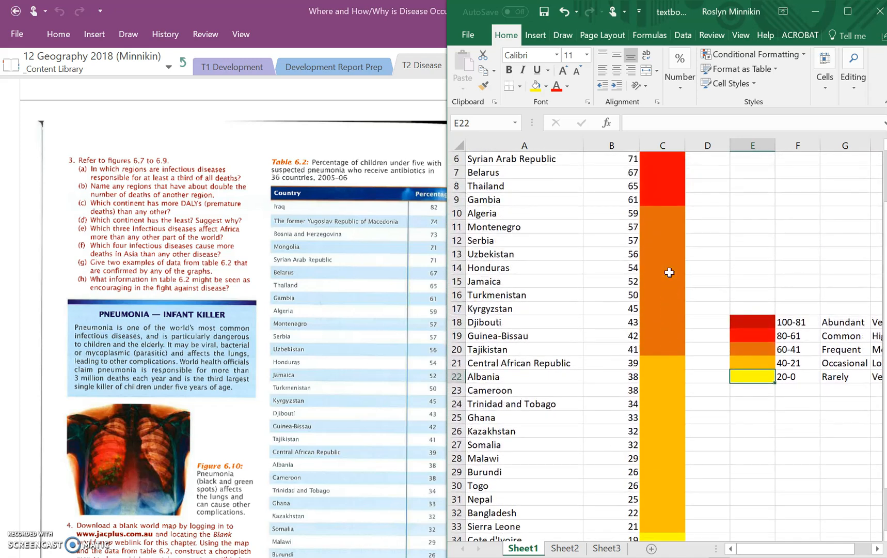
scroll(669, 272, up, 2)
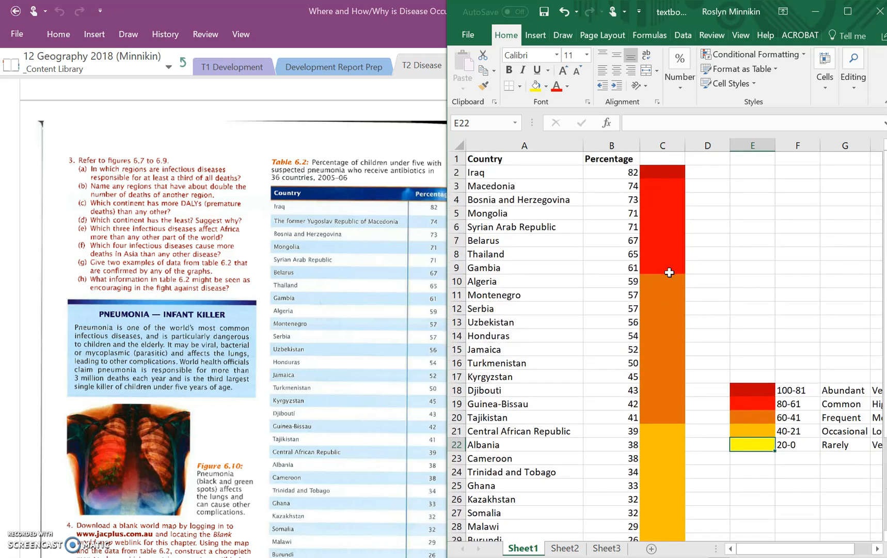
Switch to the BaseMap image in Paint and set up the Fill tool with dark red as Color 1.
key(alt+Tab)
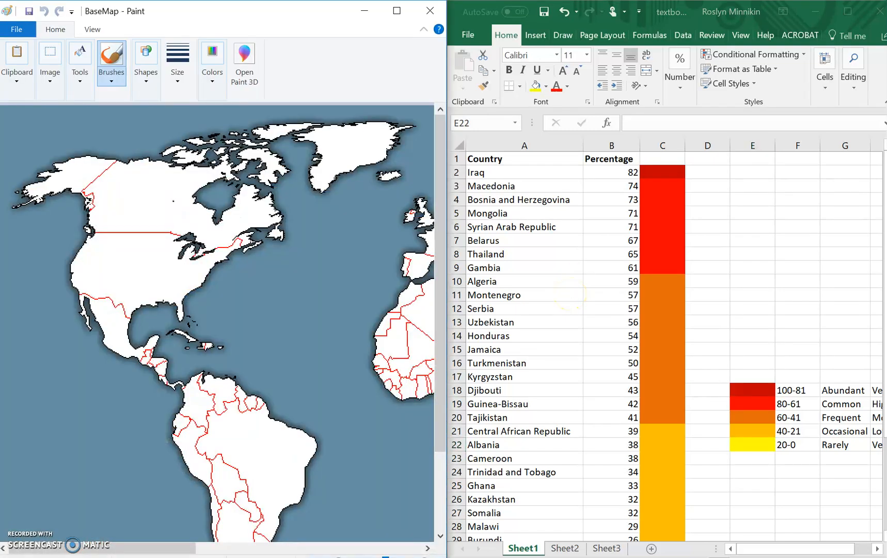
drag(327, 363, 181, 388)
key(ctrl+z)
drag(120, 546, 160, 549)
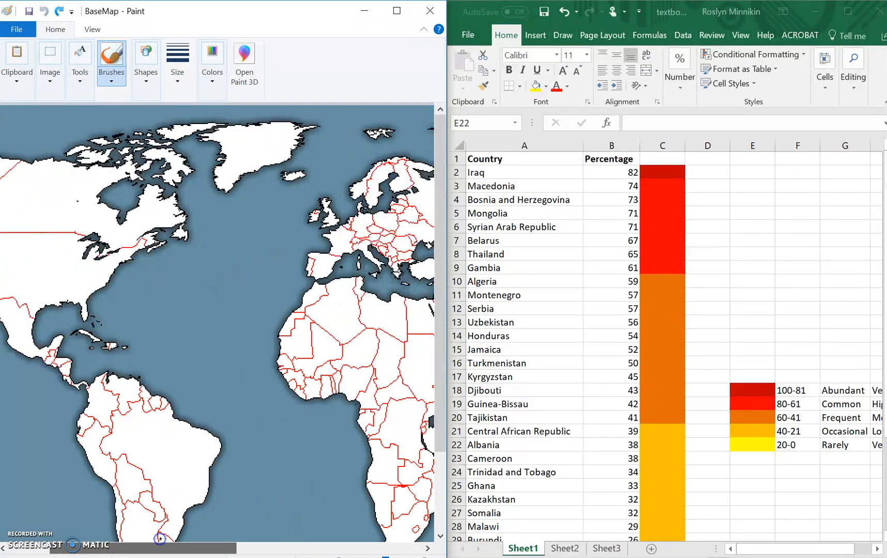
click(81, 87)
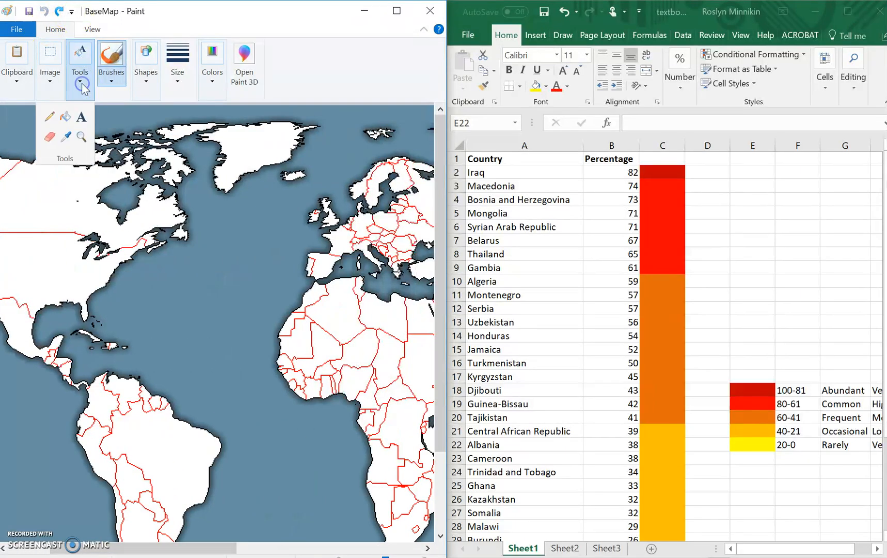
click(67, 119)
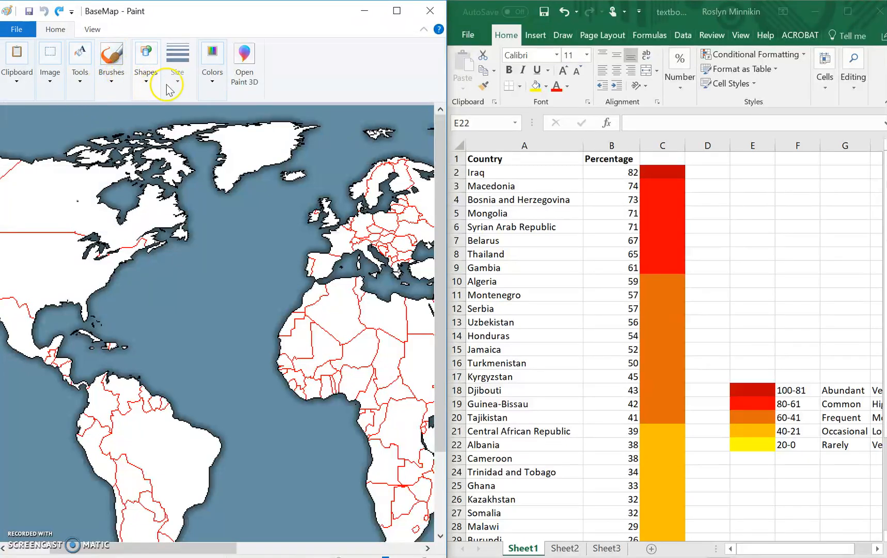
click(212, 83)
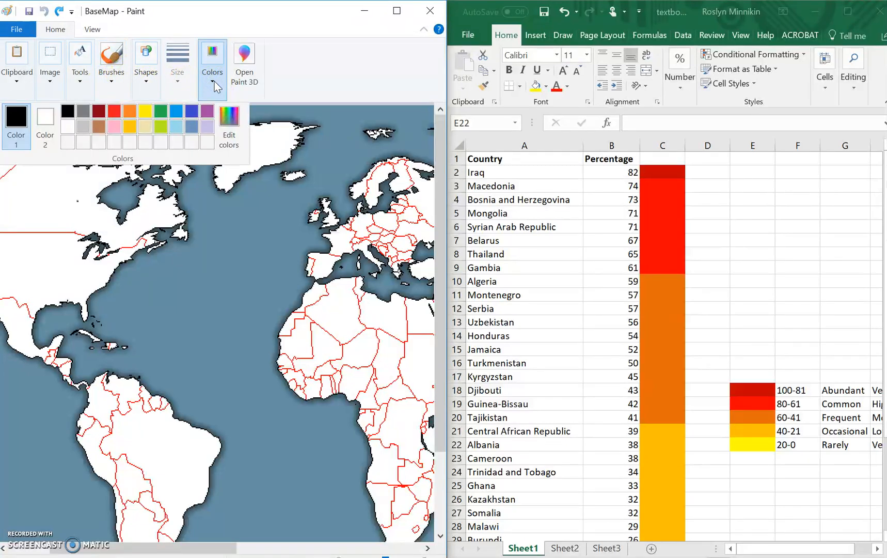
click(99, 117)
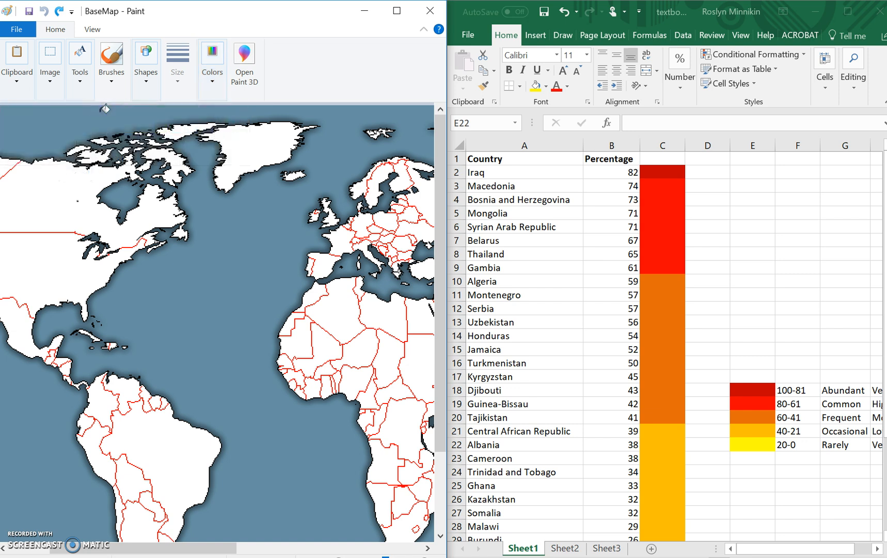
Fill Iraq with dark red on the enlarged BaseMap to show the 100-81 range.
drag(214, 546, 340, 531)
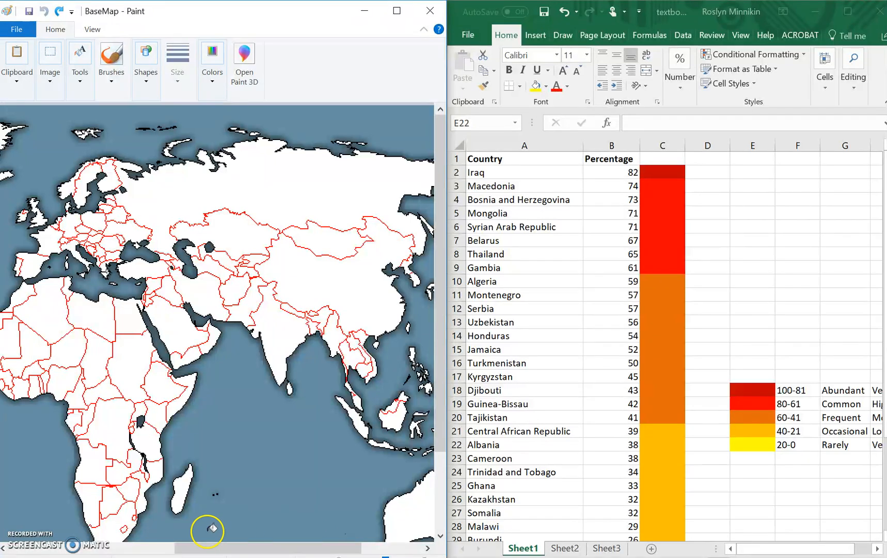
click(237, 290)
key(ctrl+z)
click(425, 556)
click(425, 557)
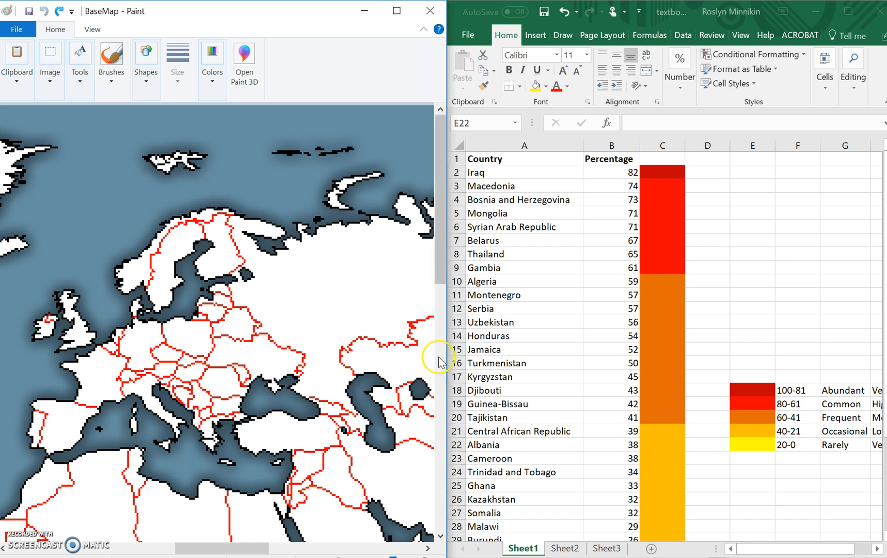
drag(442, 271, 443, 351)
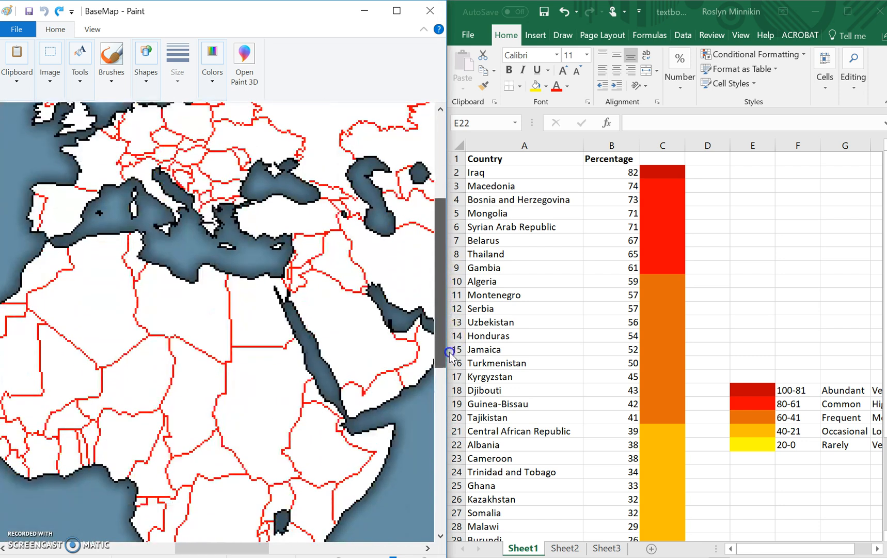
click(341, 258)
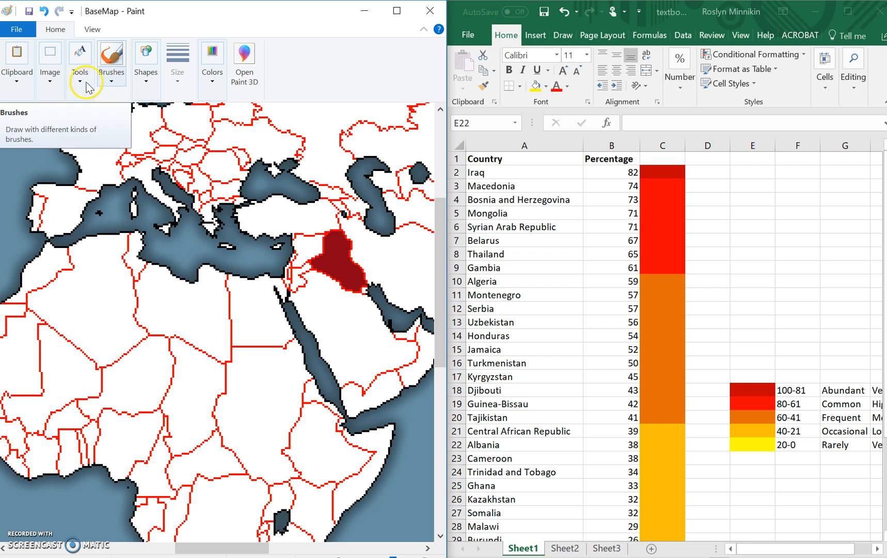
Fill Mongolia with red on the map to show the 80-61 range.
click(216, 85)
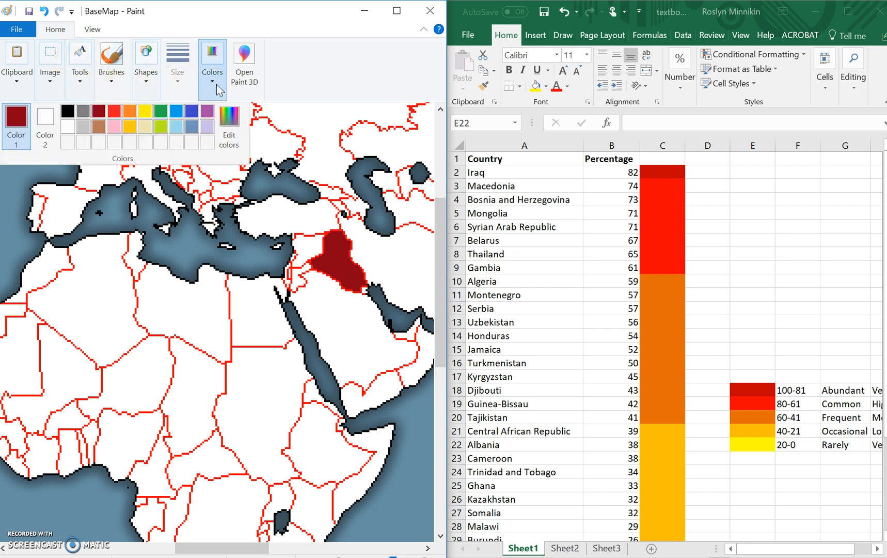
click(116, 110)
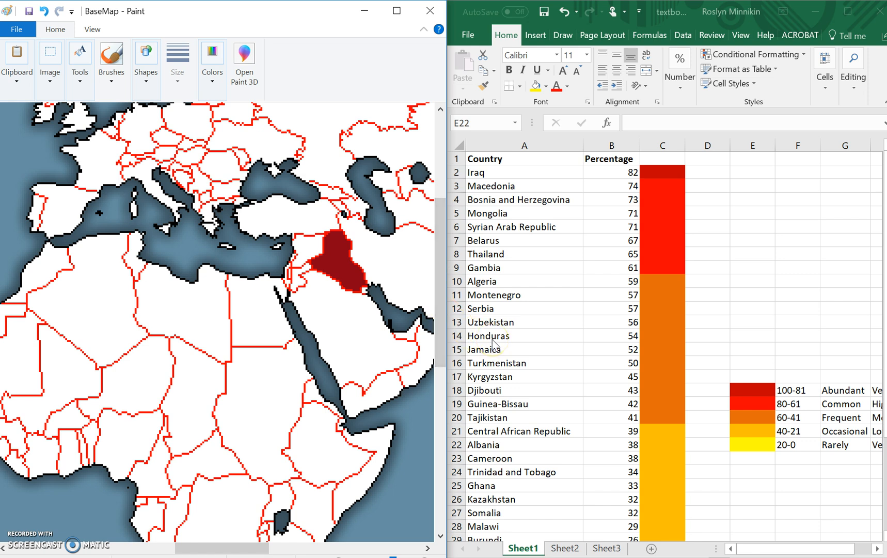
mouse_move(242, 547)
mouse_down()
mouse_move(336, 550)
mouse_move(315, 549)
mouse_move(324, 550)
mouse_up()
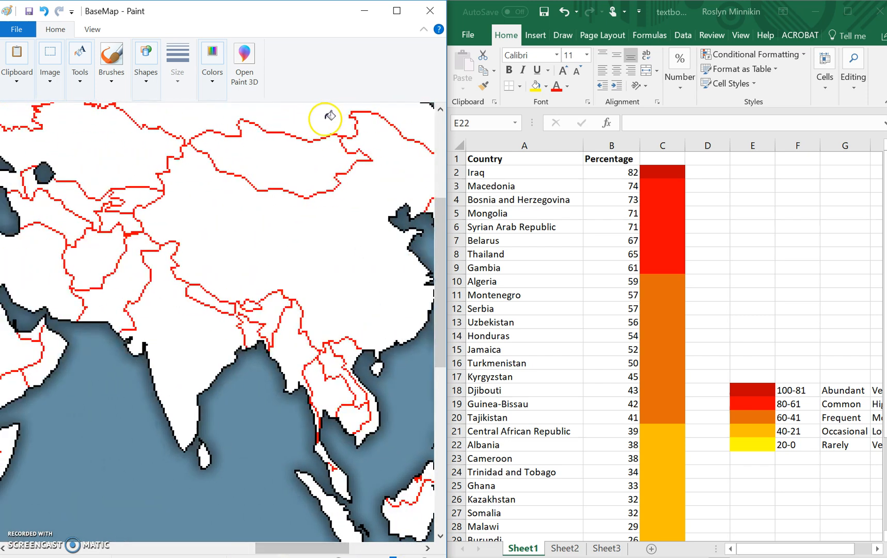
click(295, 153)
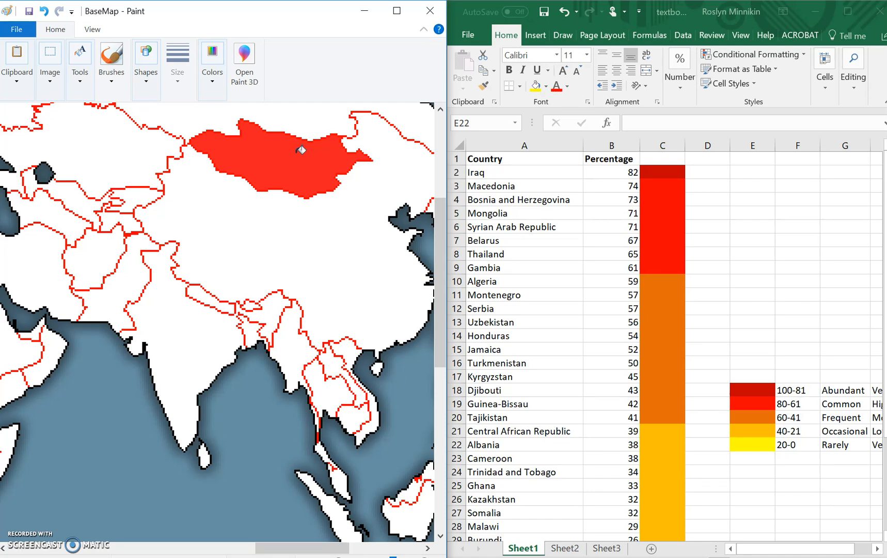
Set Color 1 to orange and maximise the Paint window with the whole world map in view.
click(213, 80)
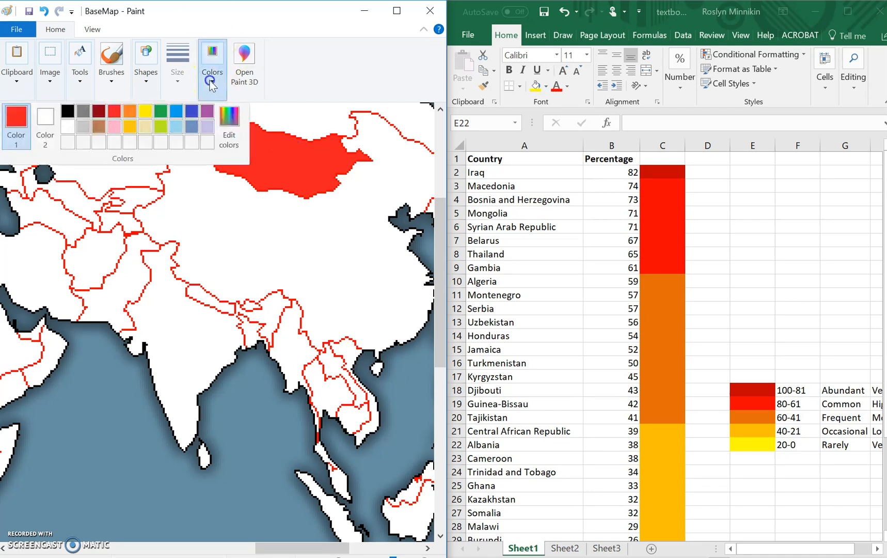
click(129, 112)
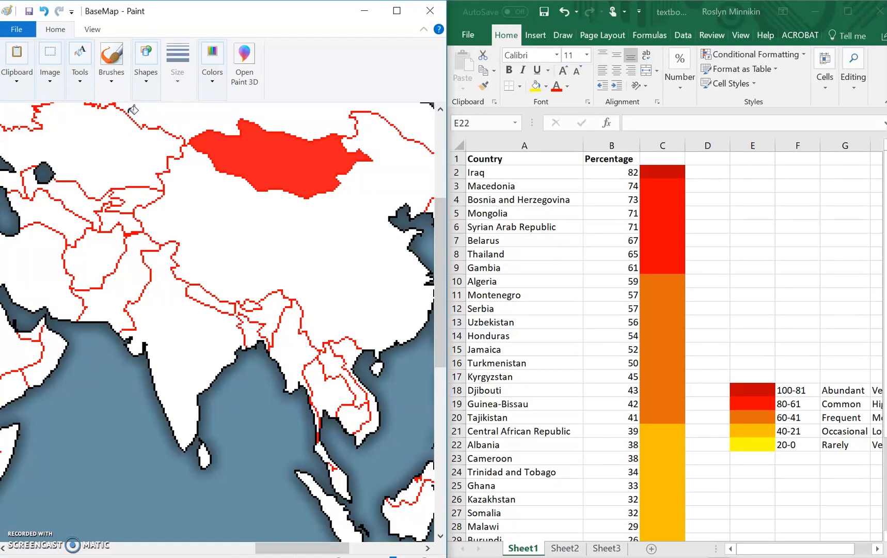
key(alt+Tab)
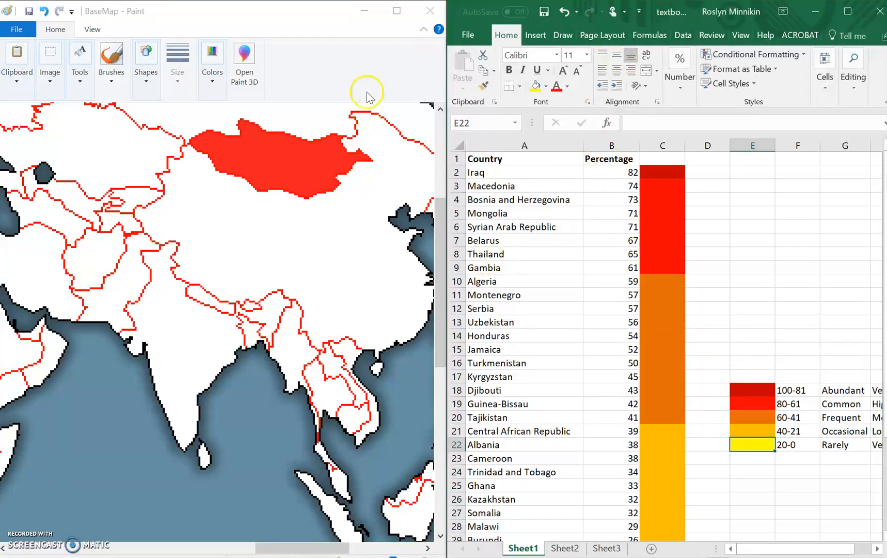
click(396, 11)
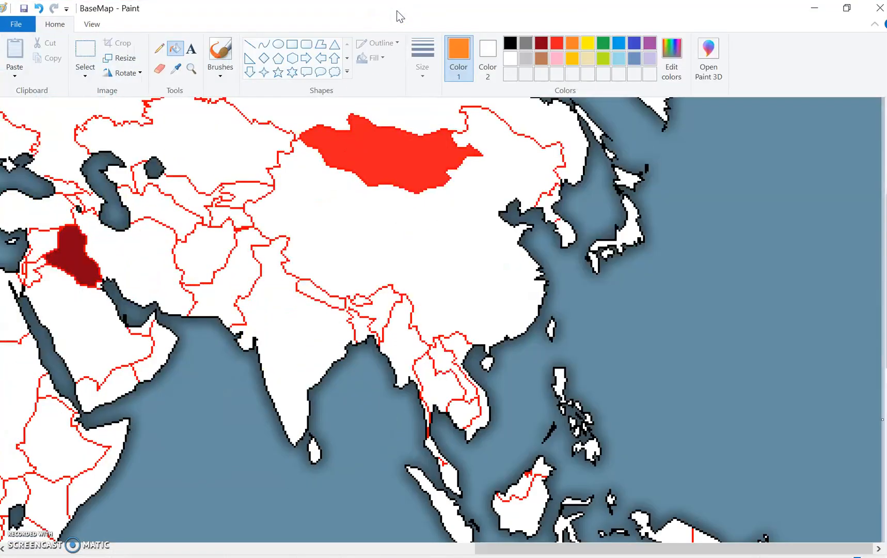
click(820, 557)
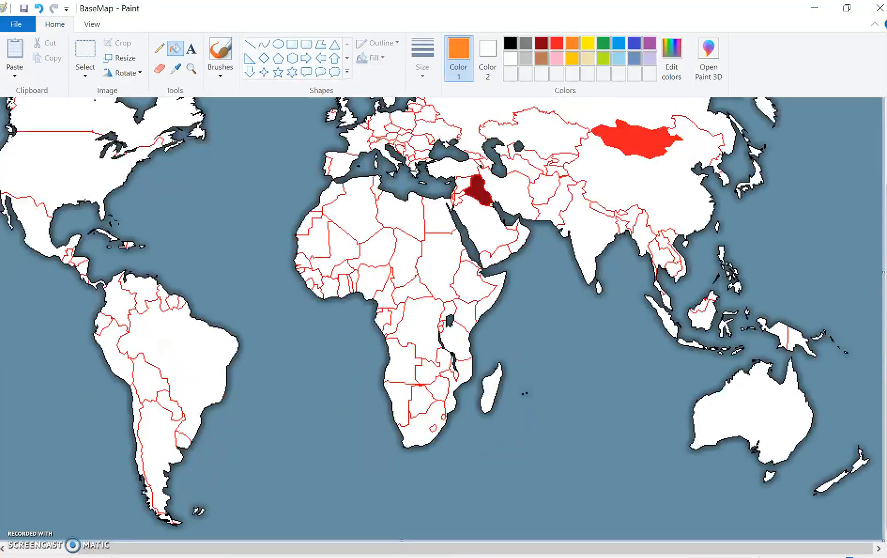
click(820, 556)
click(820, 556)
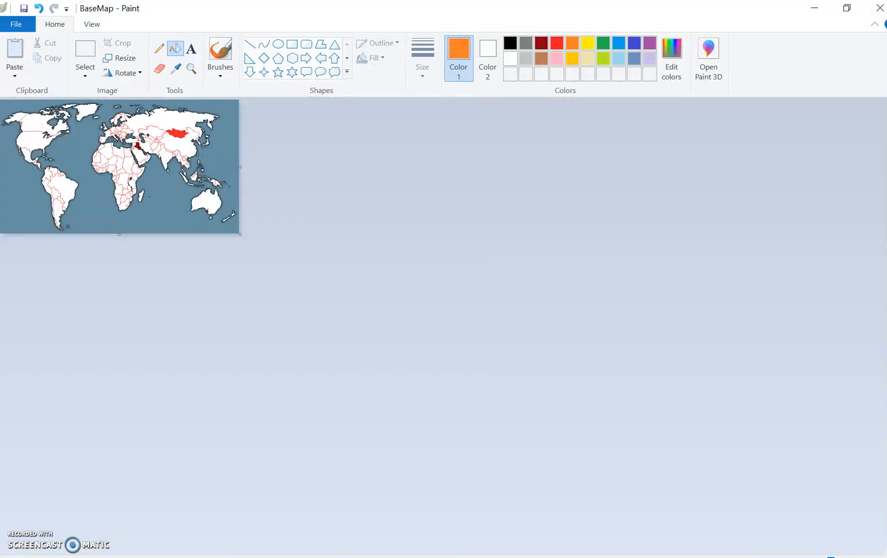
click(846, 556)
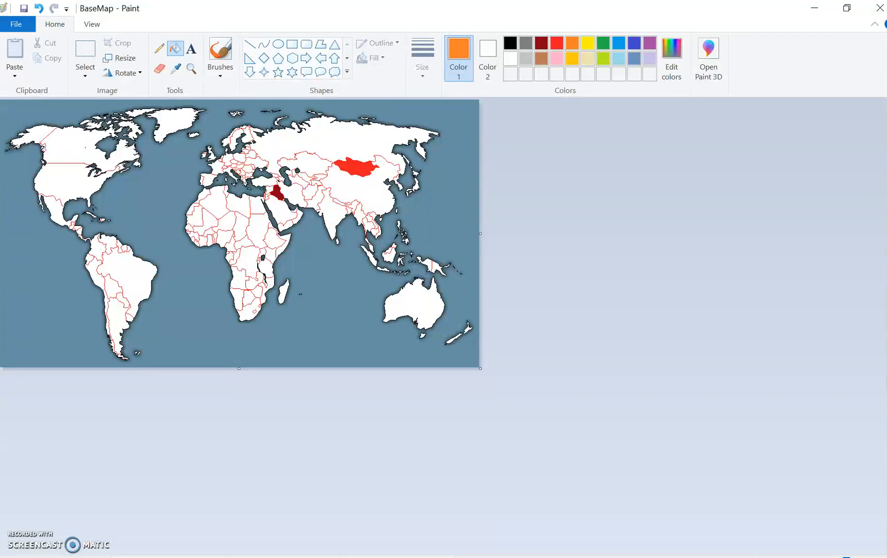
Save a copy of the map on the Desktop as the PNG file BaseMapFINAL, accepting the loss of transparency.
click(16, 24)
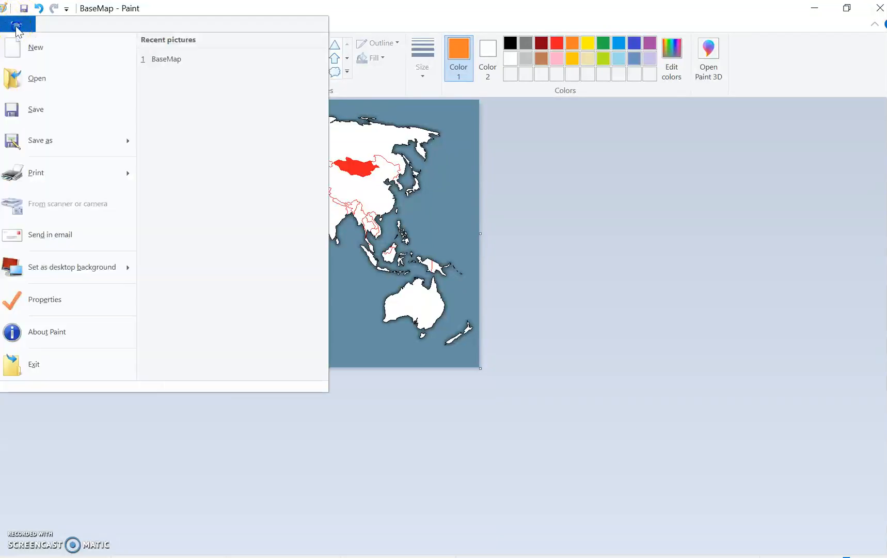
click(31, 141)
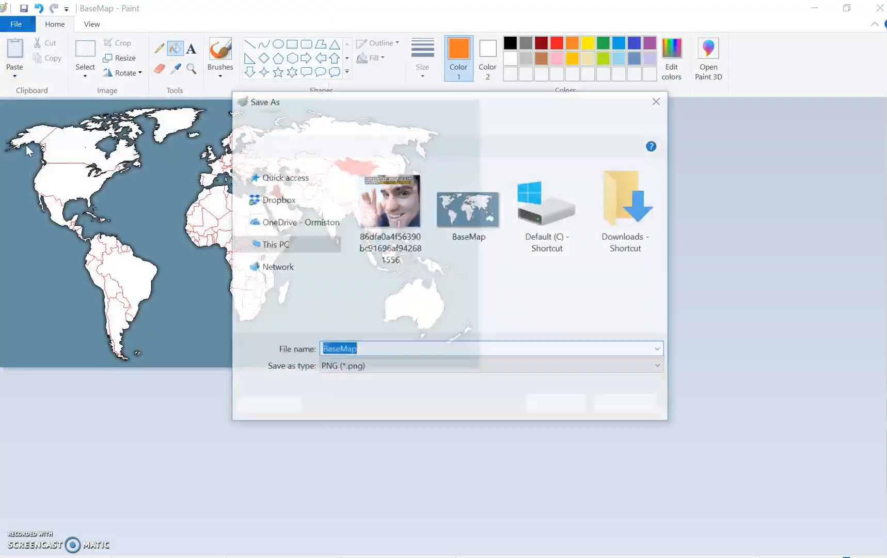
click(372, 347)
text(FINAL)
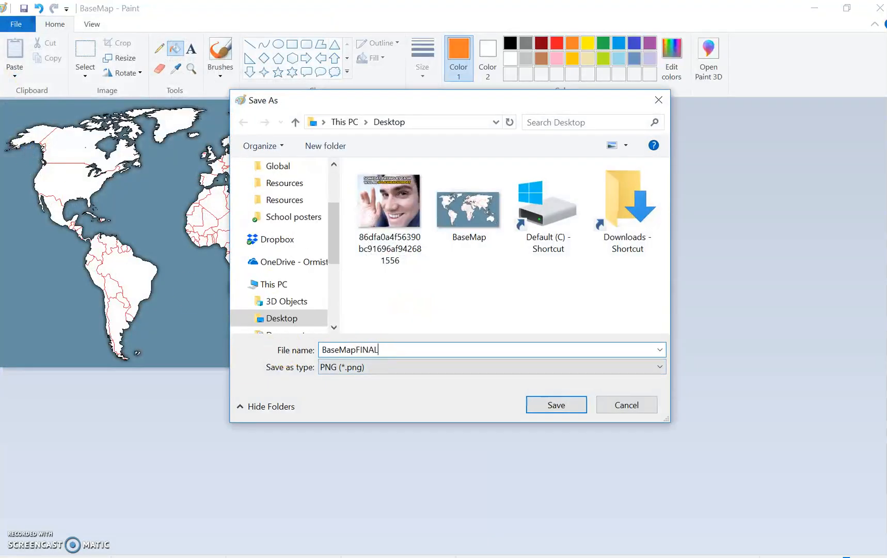
key(Return)
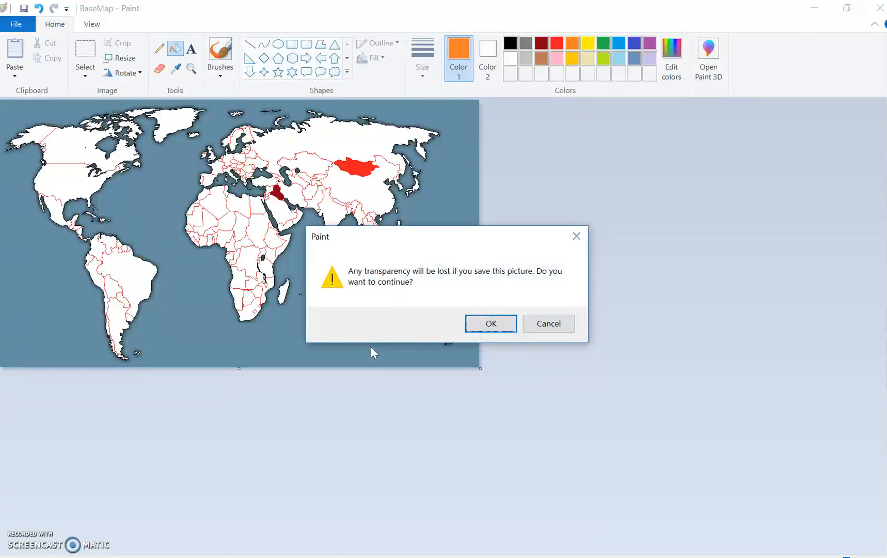
click(485, 324)
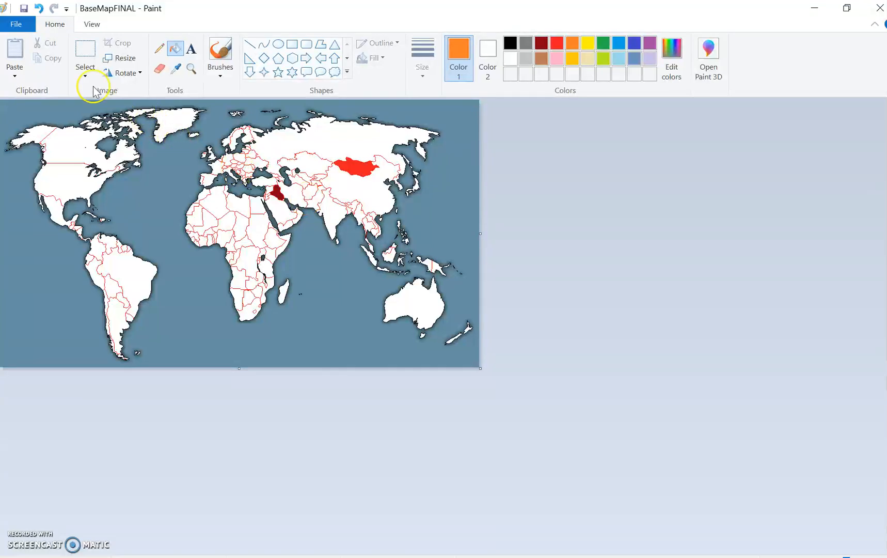
Save another copy of the map on the Desktop as BaseMapFINAL in JPEG format.
click(18, 24)
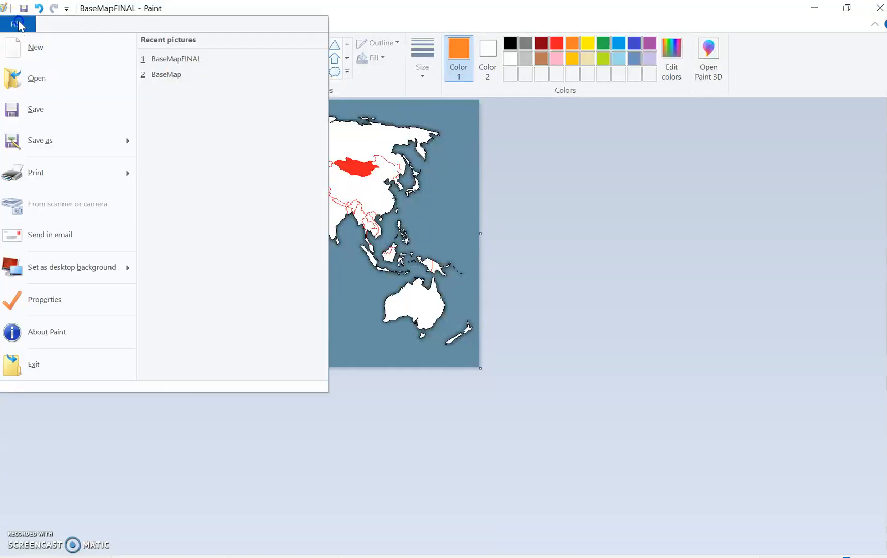
click(46, 140)
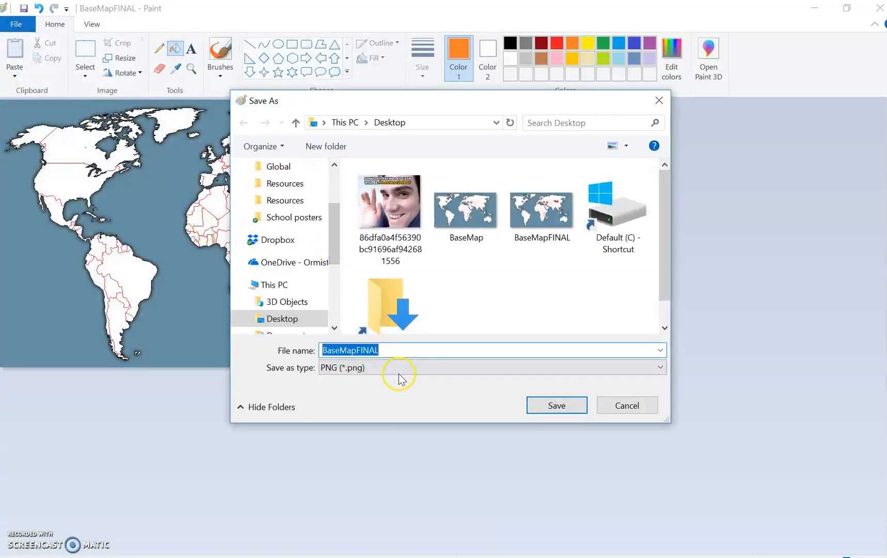
click(396, 367)
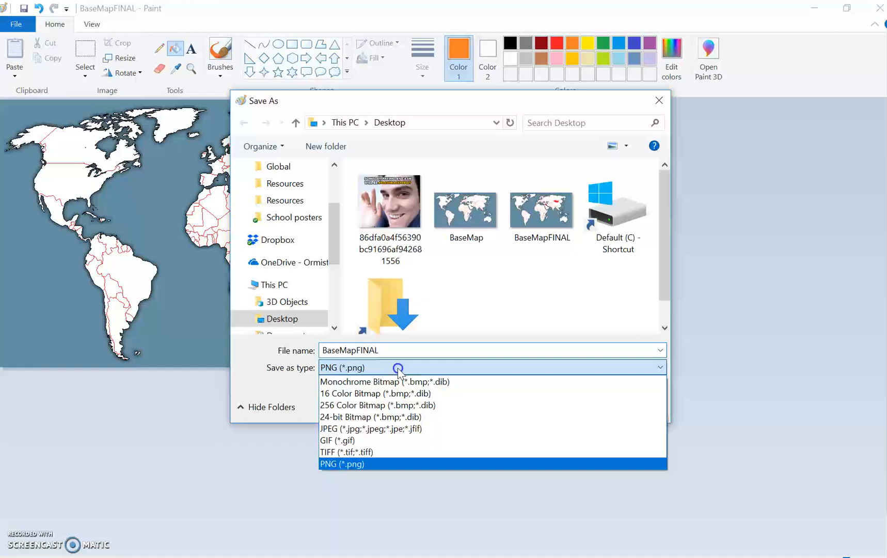
click(369, 429)
click(559, 404)
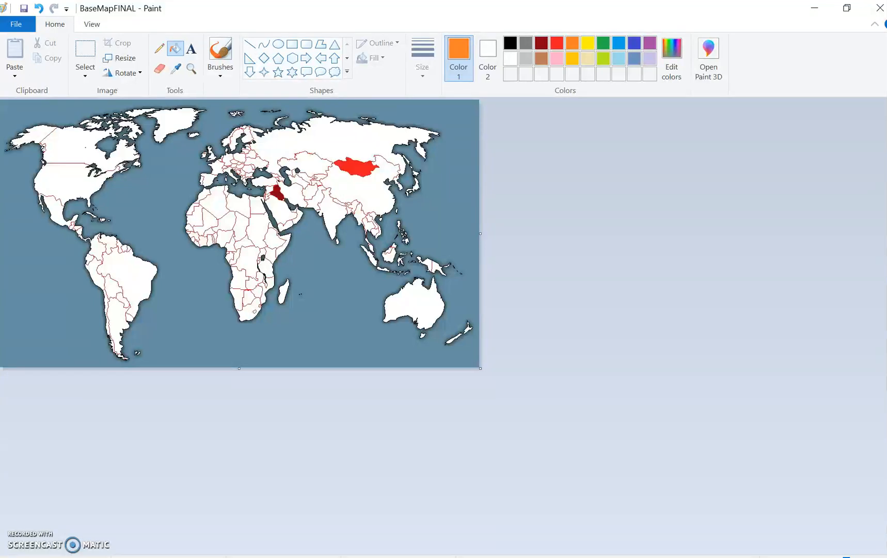
Switch to Word, create a blank document and set its page orientation to landscape.
key(super)
click(478, 193)
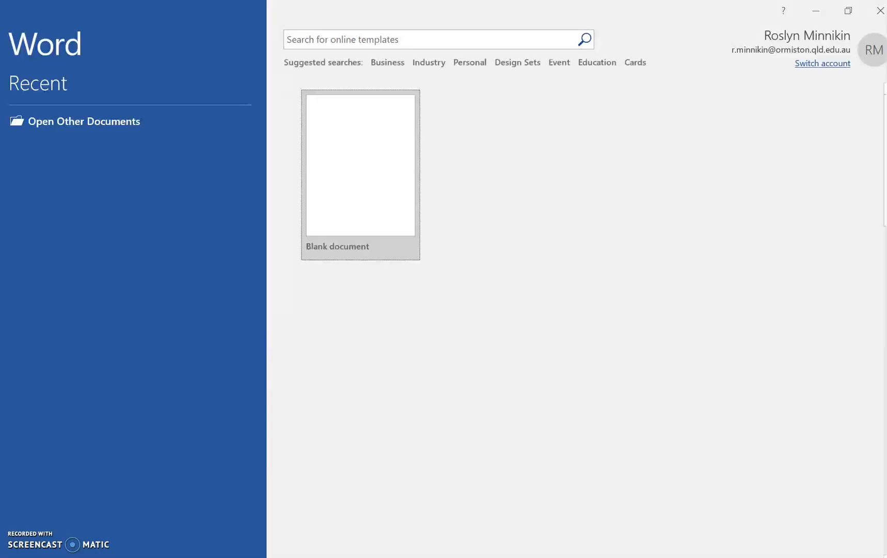
click(379, 146)
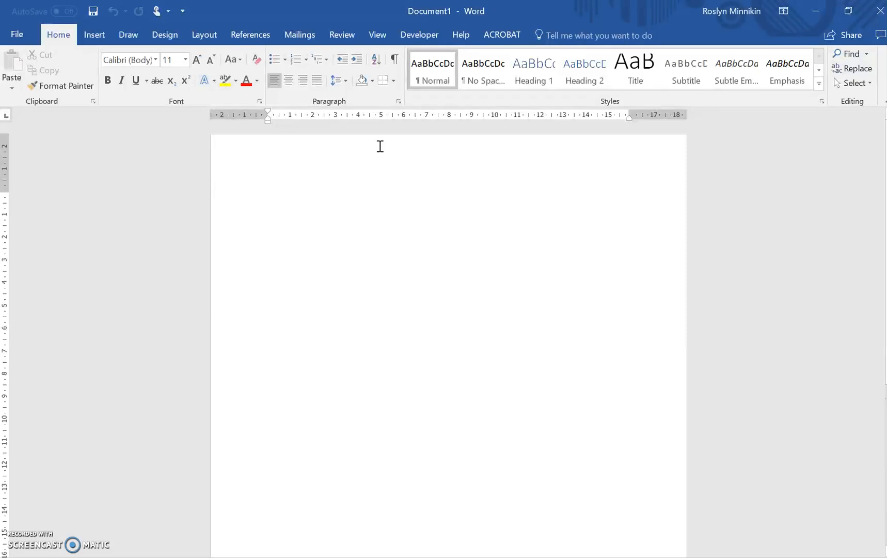
click(204, 35)
click(52, 70)
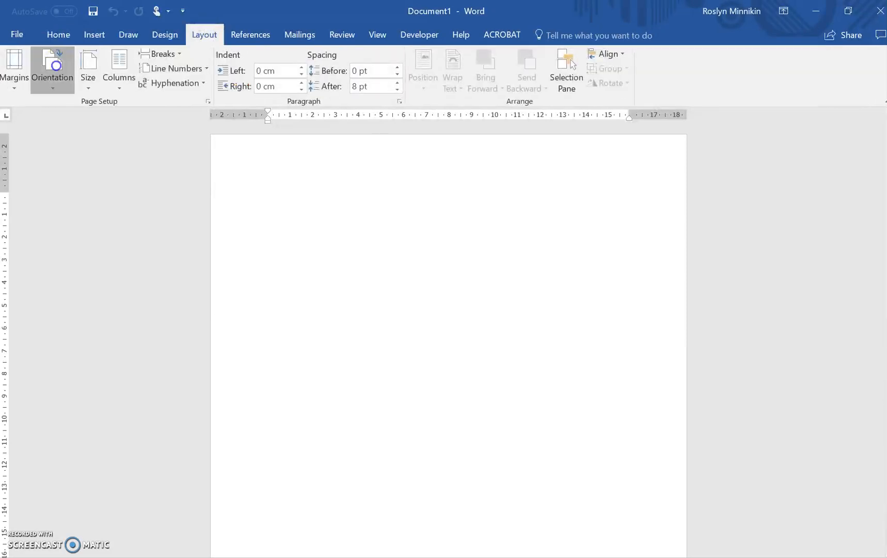
click(82, 144)
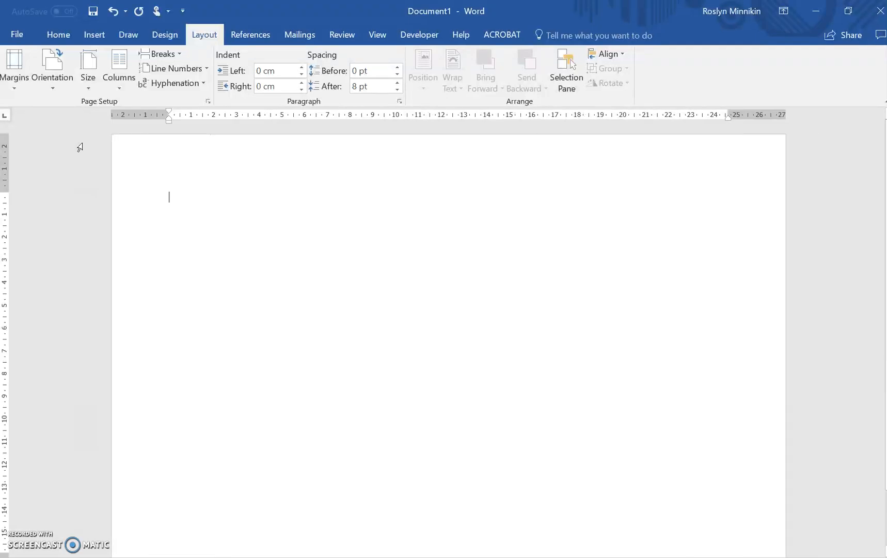
Insert the BaseMapFINAL picture from the Desktop and enlarge it to about 24.5 cm wide by 13.6 cm high.
click(93, 34)
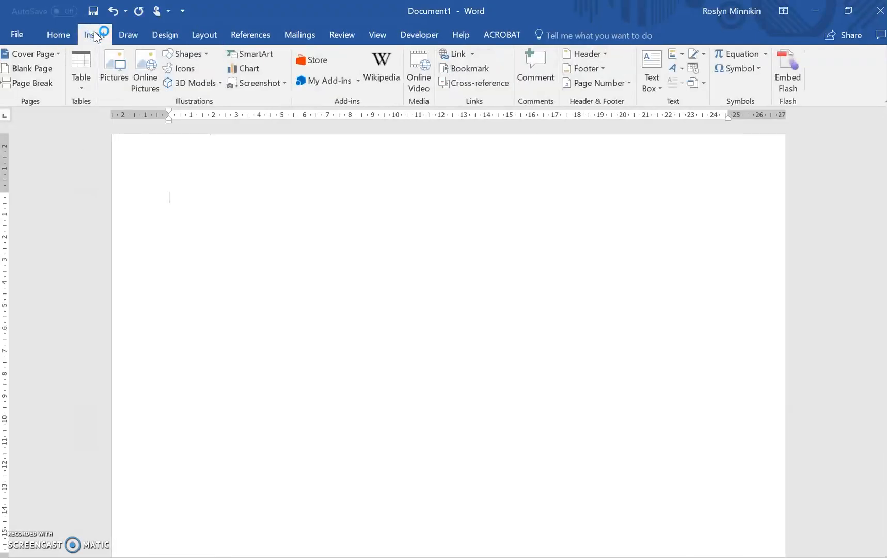
click(114, 66)
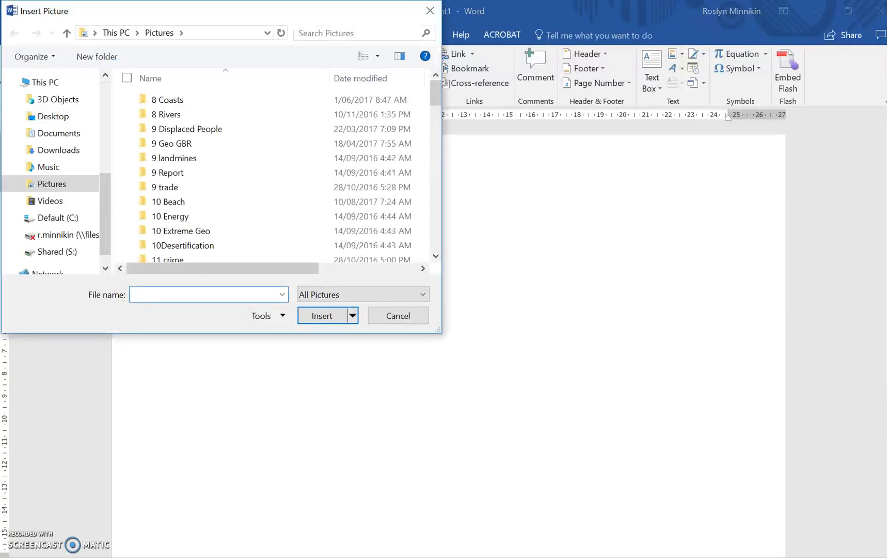
click(58, 118)
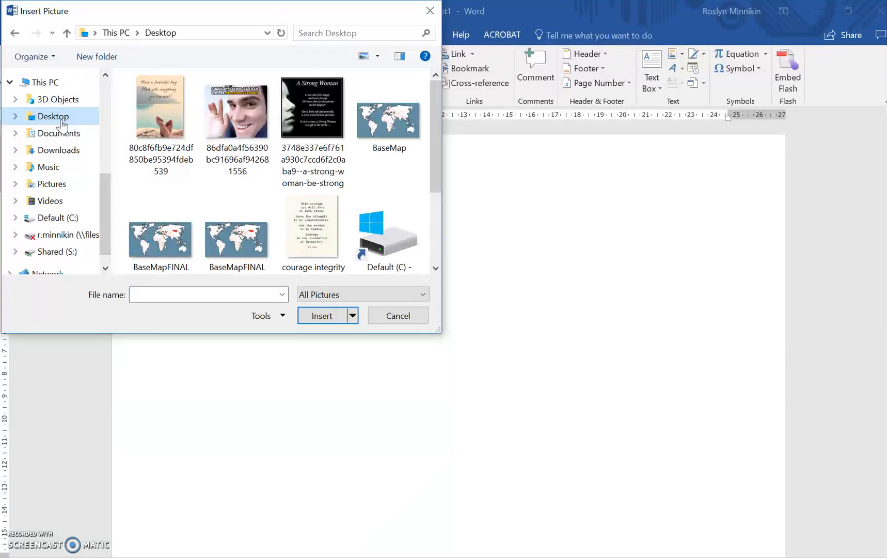
double_click(235, 243)
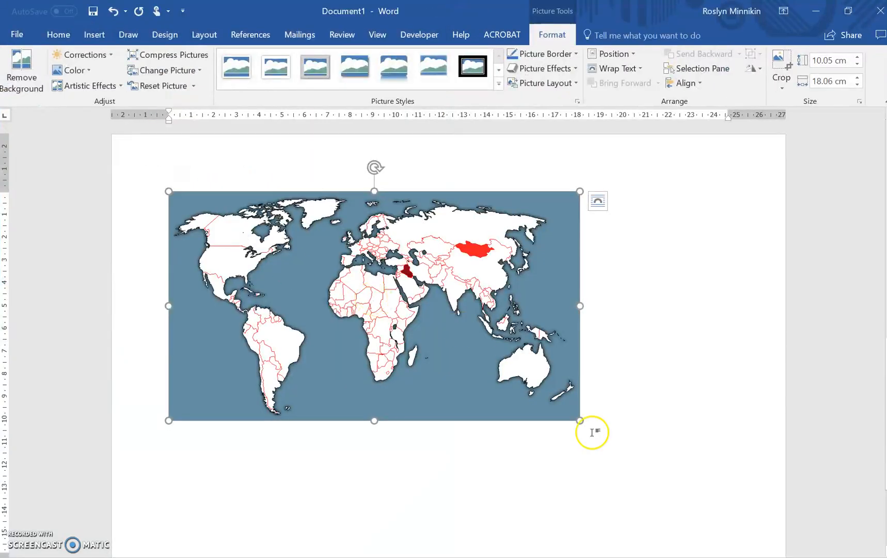
drag(581, 421, 726, 484)
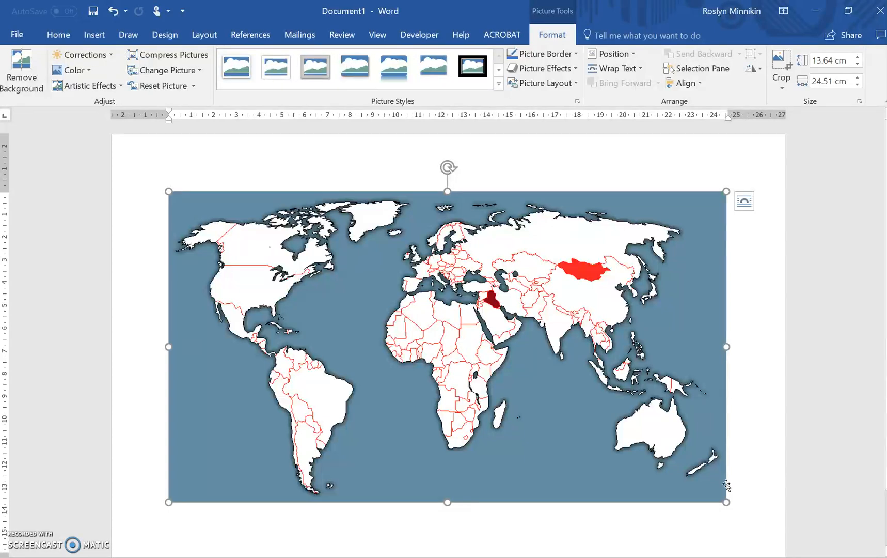
Add a black border around the map picture and deselect it.
click(576, 54)
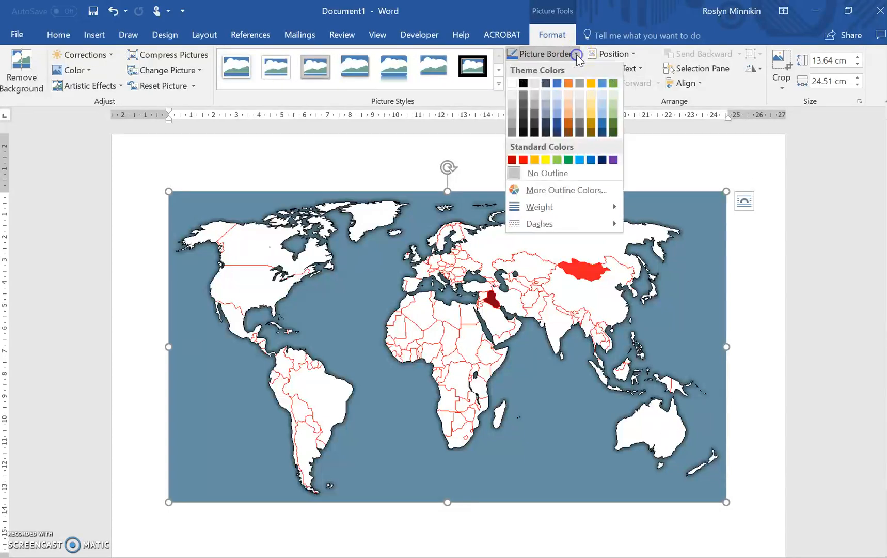
click(524, 84)
click(756, 467)
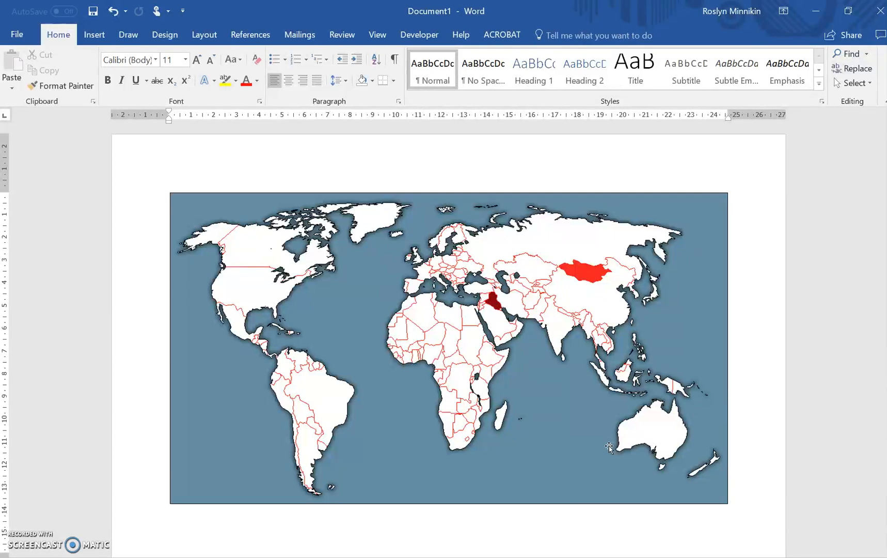
key(alt+Tab)
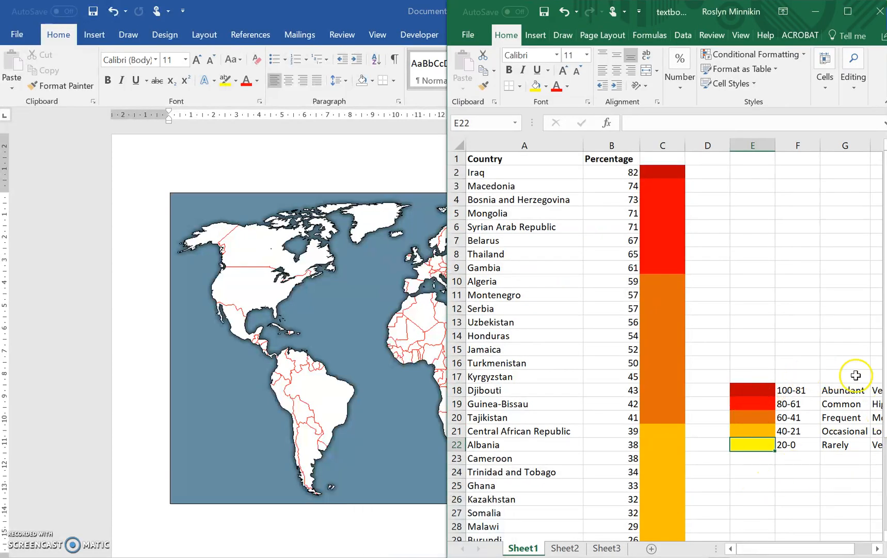
click(298, 538)
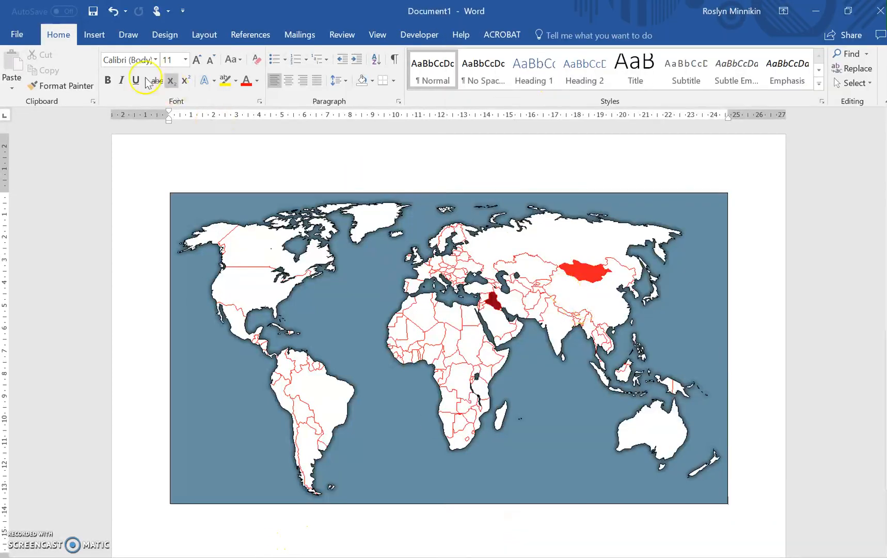
Try to draw a black upward line arrow about 1.2 cm tall near the map's north-east corner, adjust its ends, and delete it.
click(92, 35)
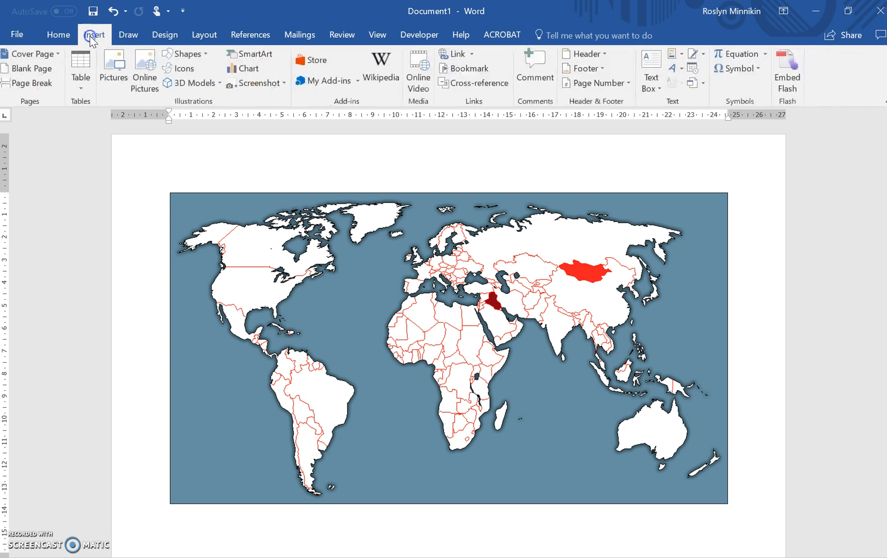
click(183, 54)
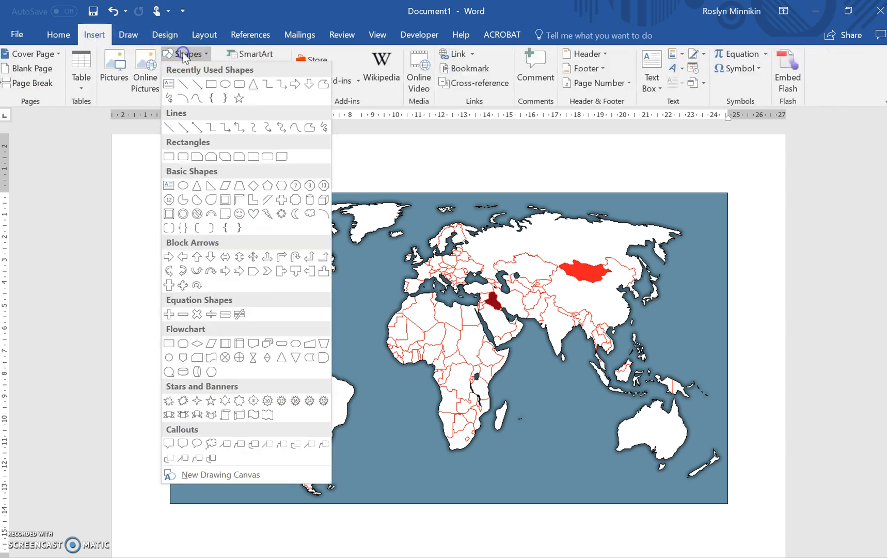
click(200, 85)
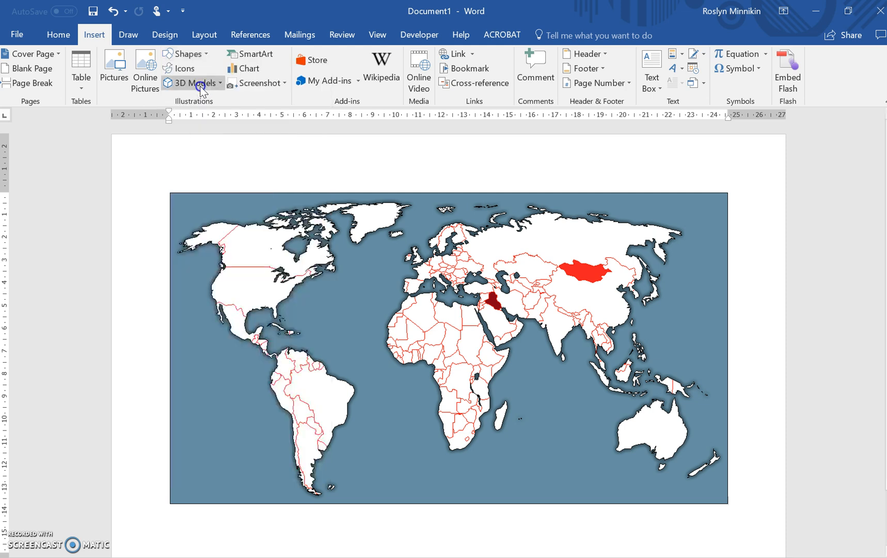
click(707, 227)
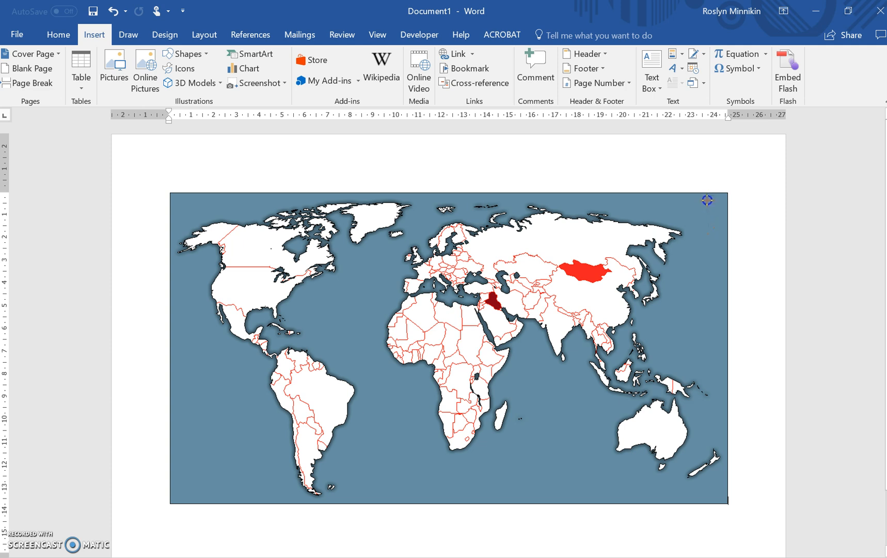
drag(709, 198, 710, 200)
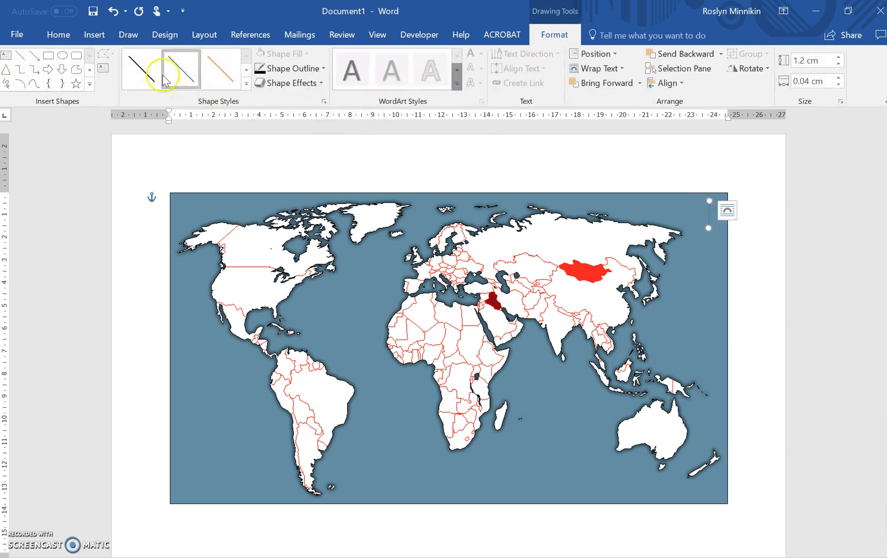
click(134, 67)
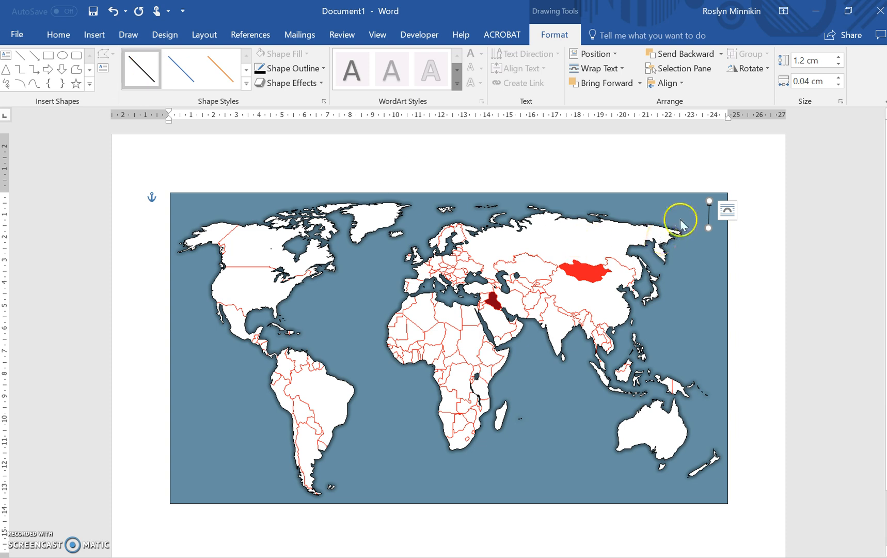
drag(707, 227, 710, 235)
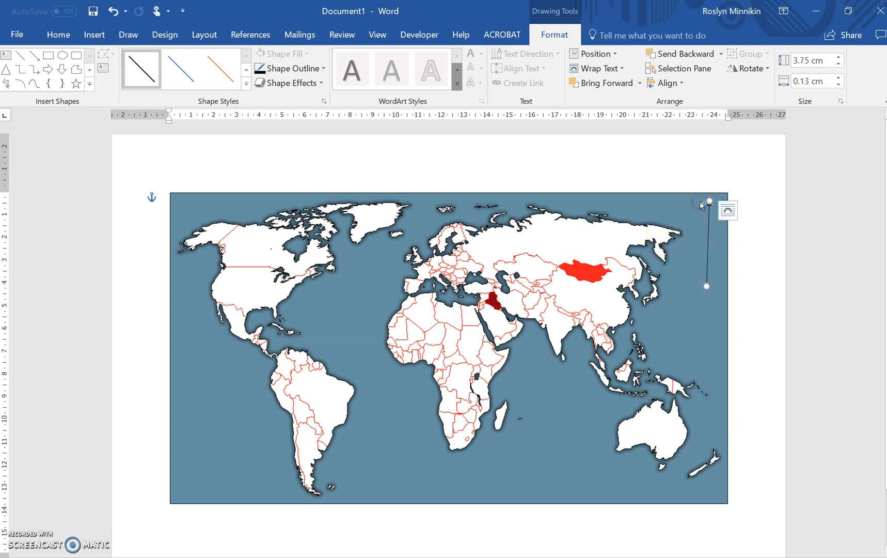
drag(709, 201, 703, 203)
drag(708, 289, 703, 227)
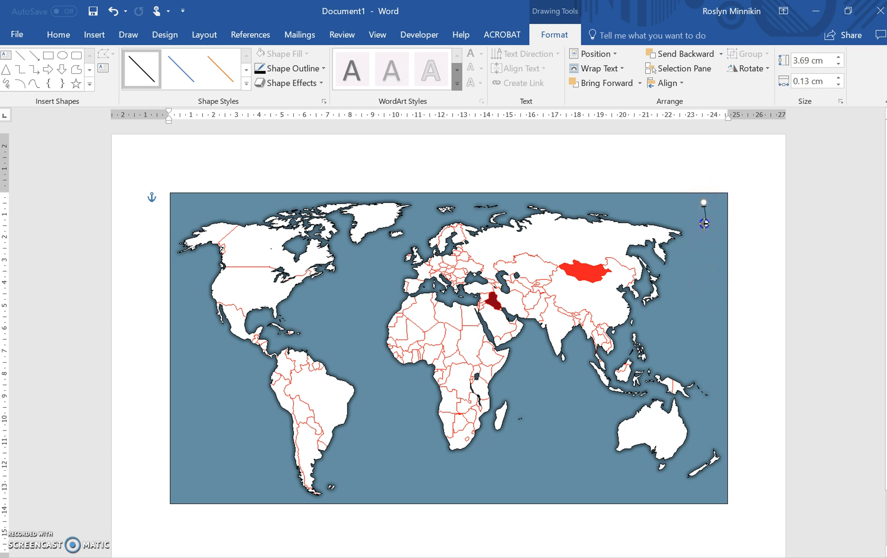
drag(703, 224, 706, 206)
key(Delete)
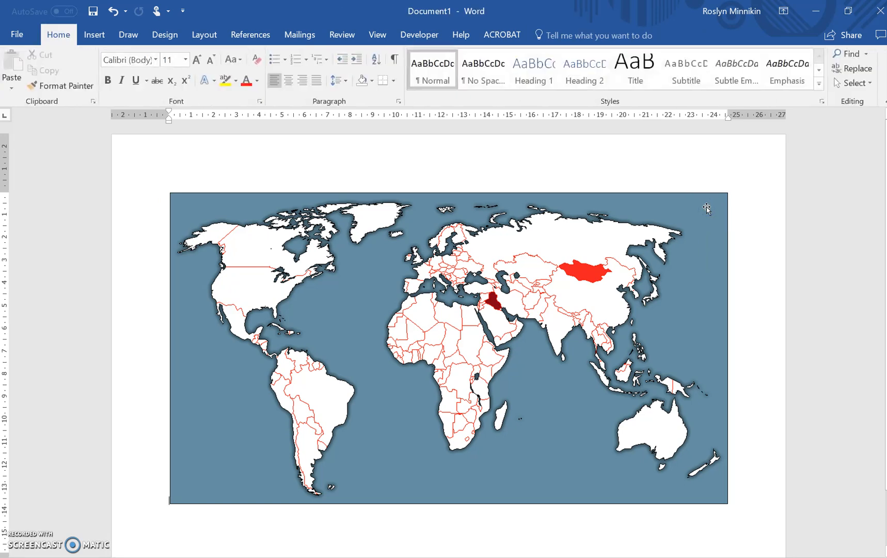
Draw a vertical upward line arrow about 0.8 cm tall in the map's north-east corner, style it black and nudge it slightly down.
click(94, 34)
click(198, 55)
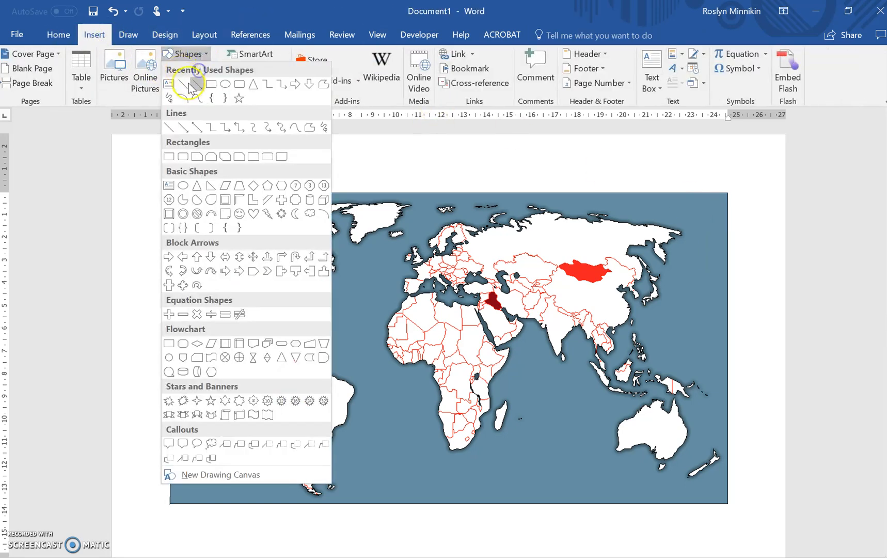
click(201, 88)
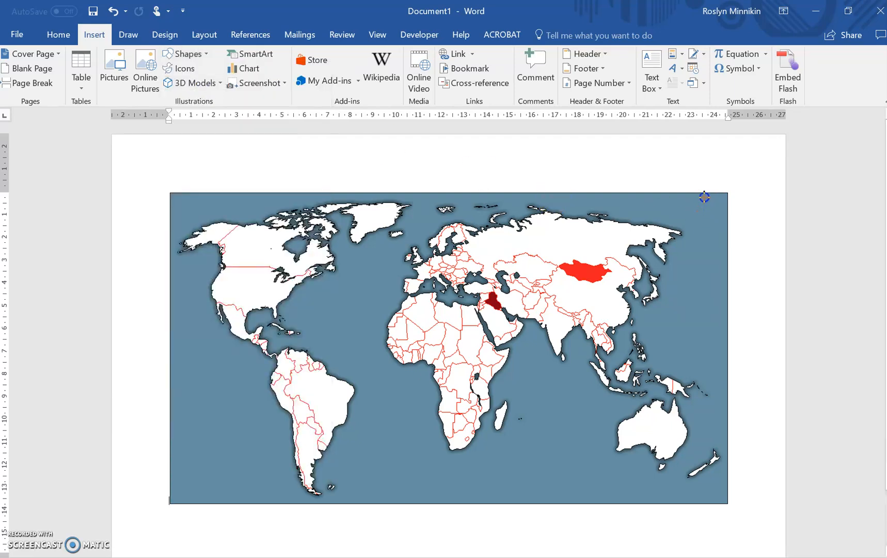
drag(704, 196, 703, 216)
click(158, 78)
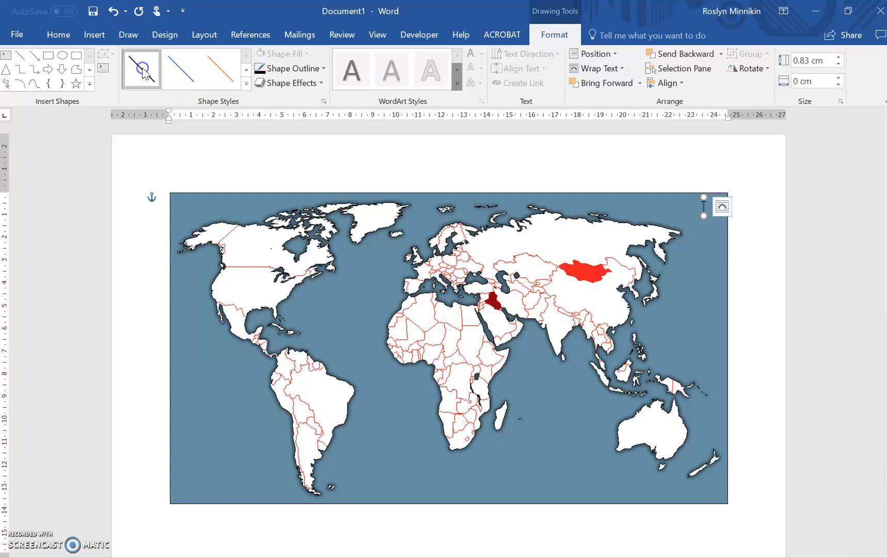
key(Down)
key(Down)
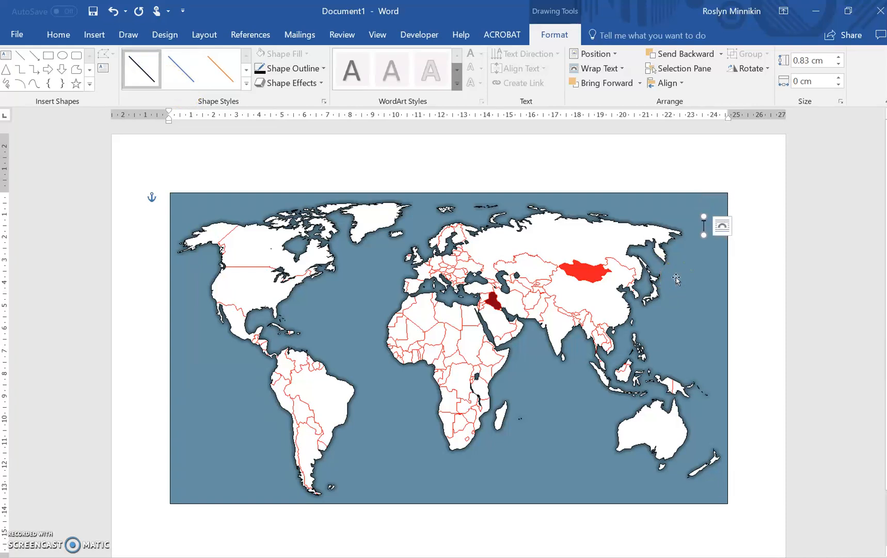
click(771, 278)
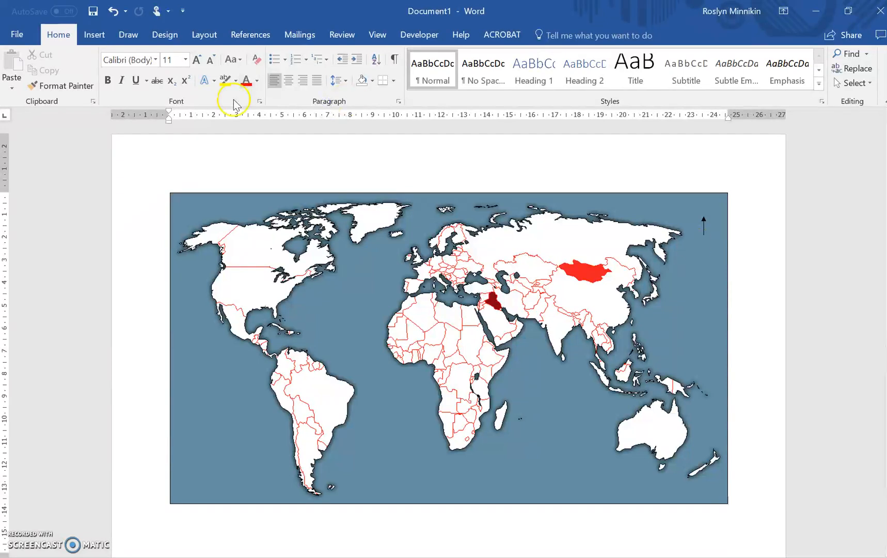
Set the map picture's text wrapping to Behind Text and deselect it.
click(94, 35)
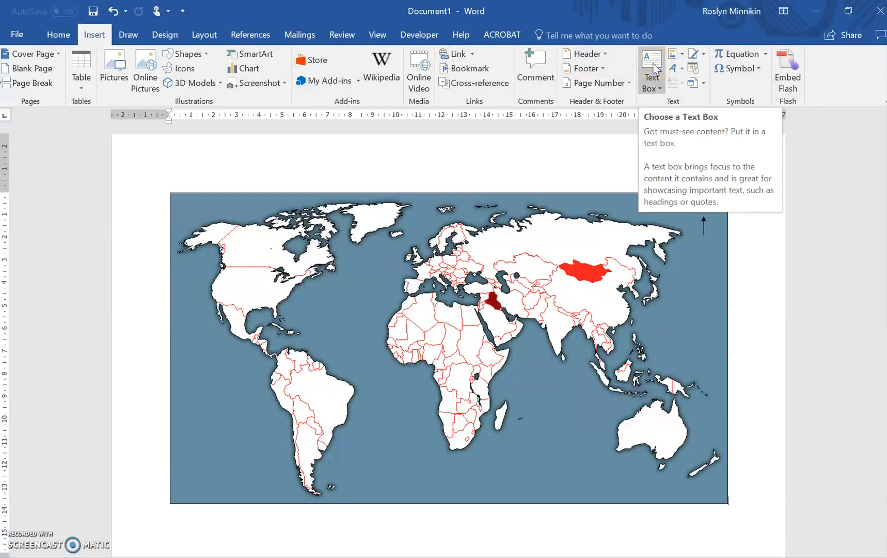
click(653, 240)
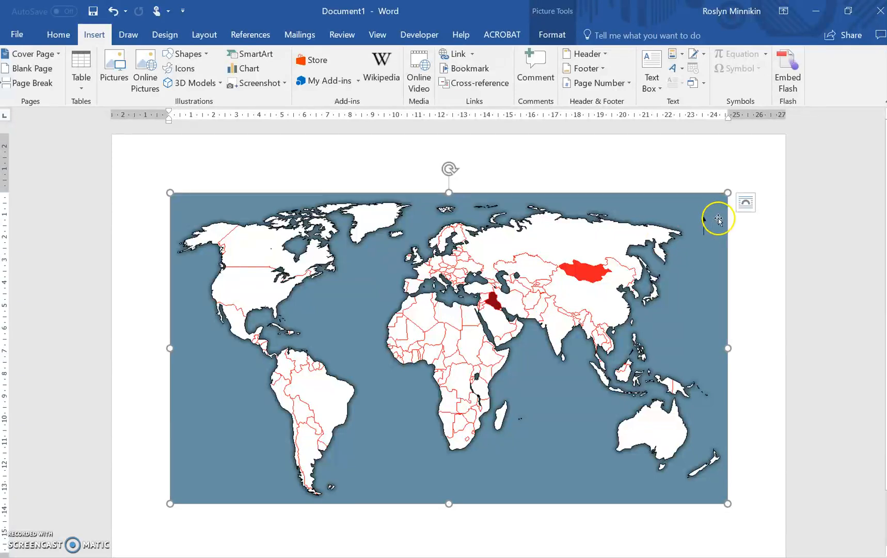
click(744, 215)
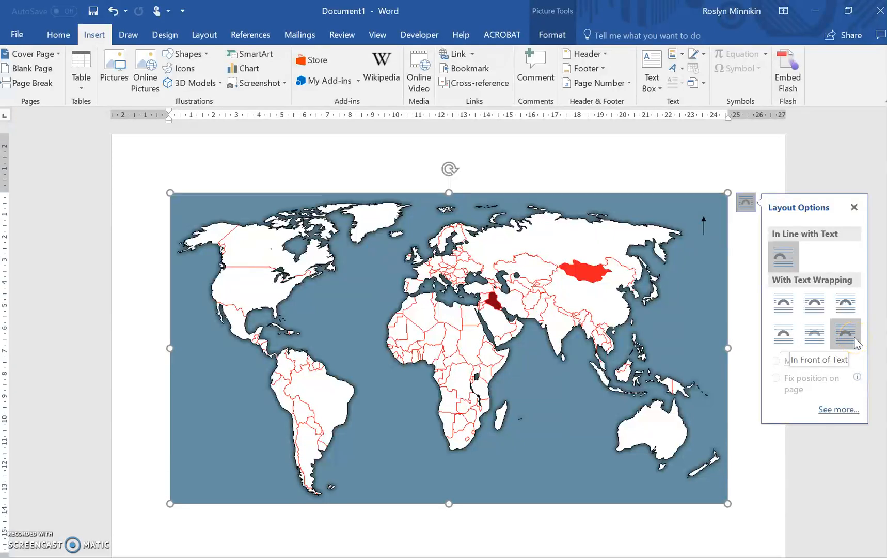
click(814, 334)
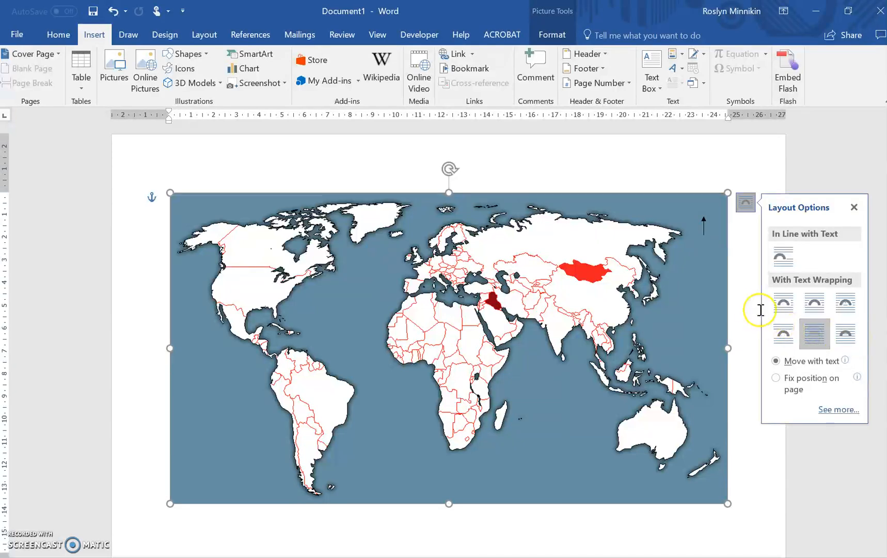
click(743, 302)
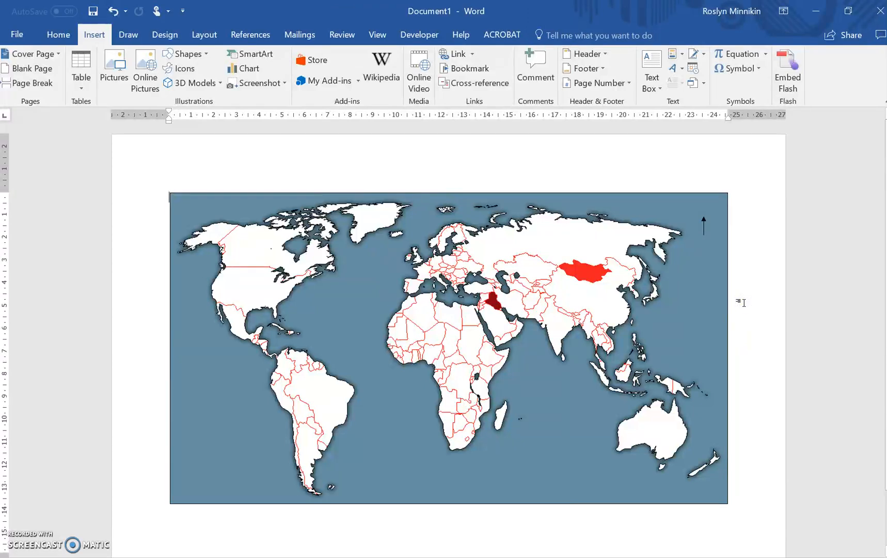
Insert a simple text box reading "N", shrink it to about 0.83 by 0.72 cm and place it just above the north arrow.
ctrl+scroll(713, 293, down, 4)
ctrl+scroll(568, 235, up, 6)
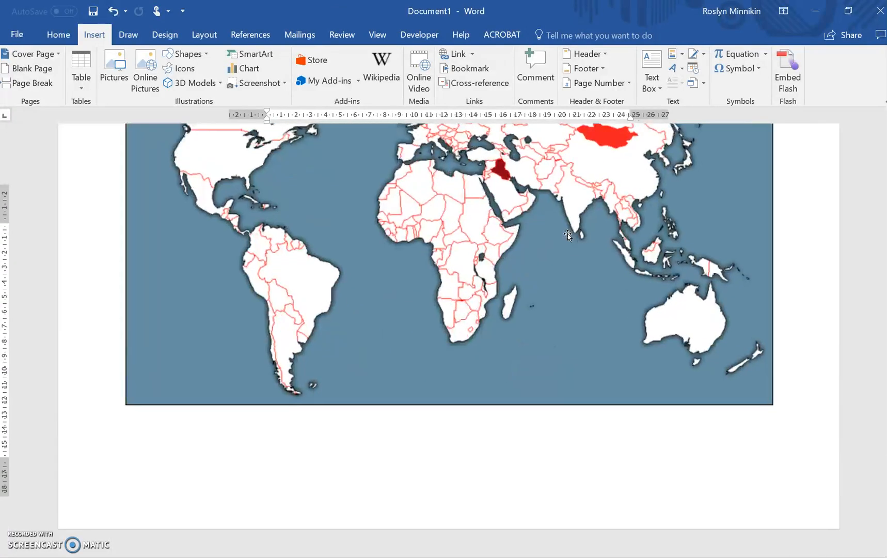
scroll(567, 235, up, 2)
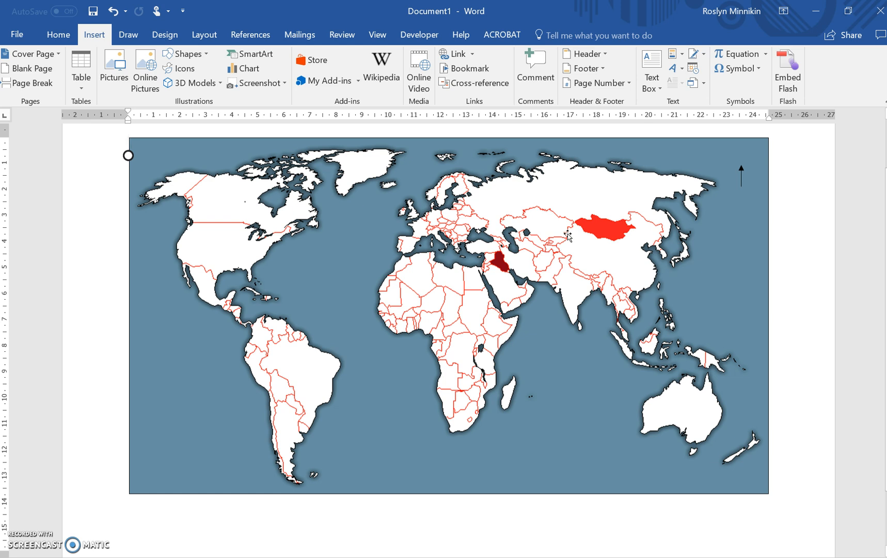
click(651, 60)
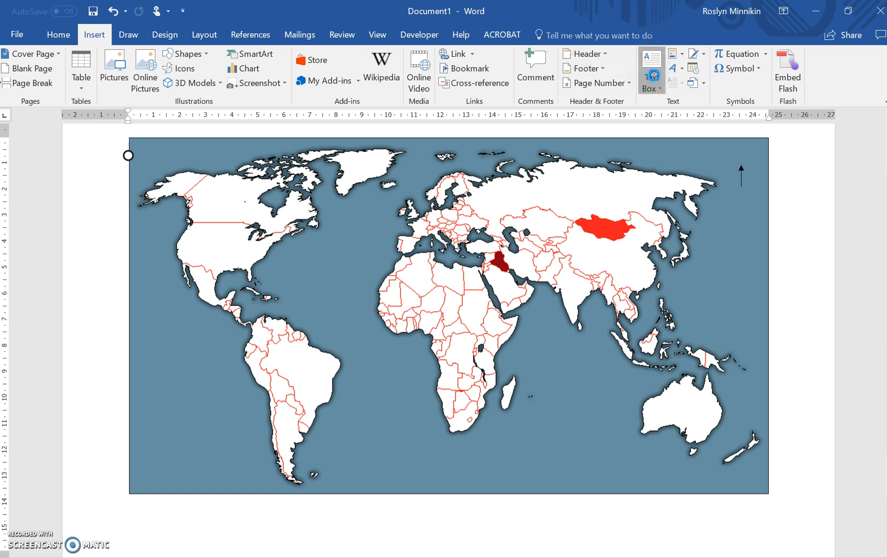
click(613, 171)
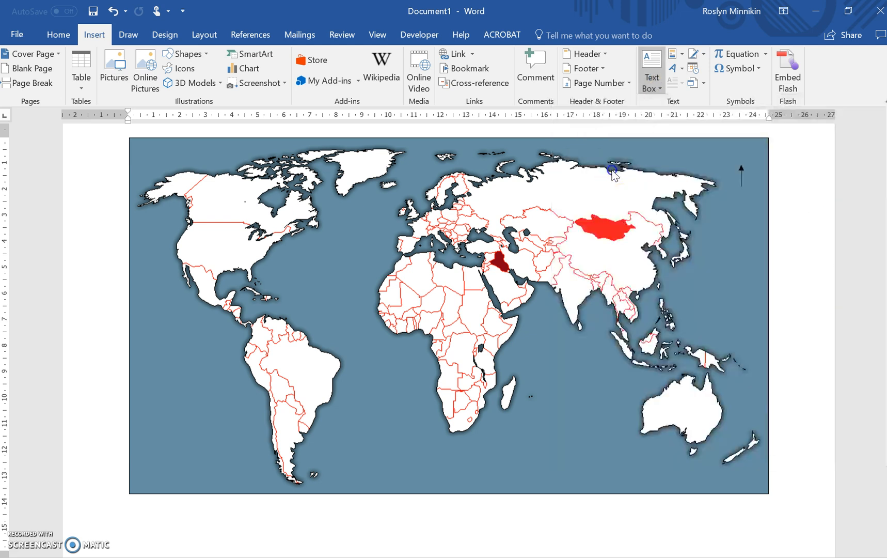
text(N)
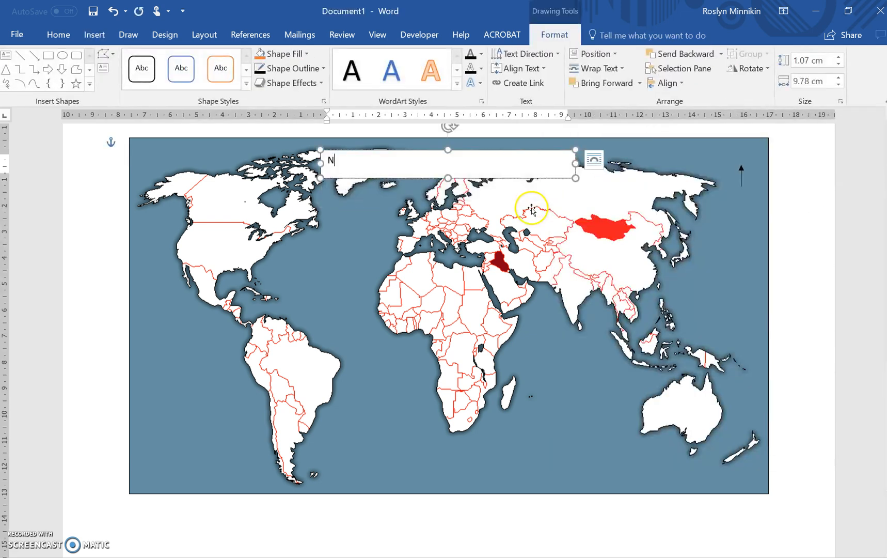
drag(574, 177, 738, 141)
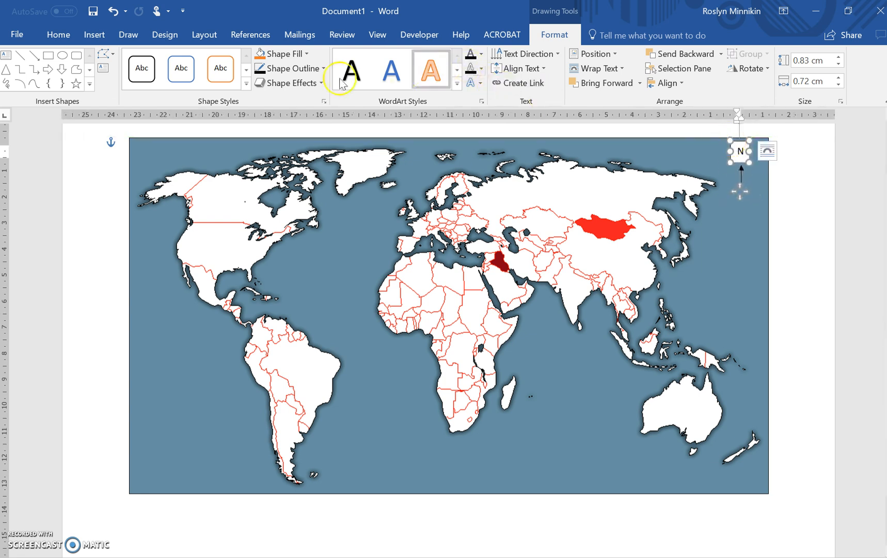
Remove the fill and outline from the "N" text box and deselect it.
click(308, 54)
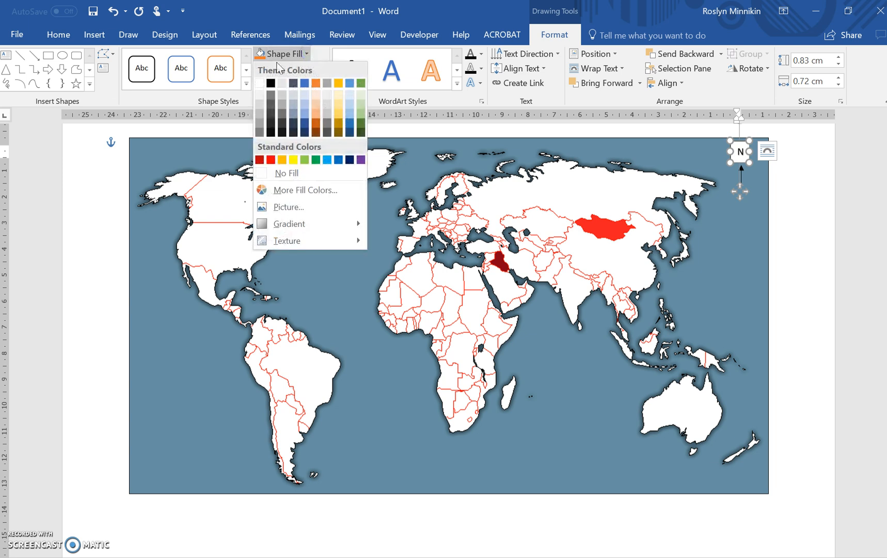
click(281, 173)
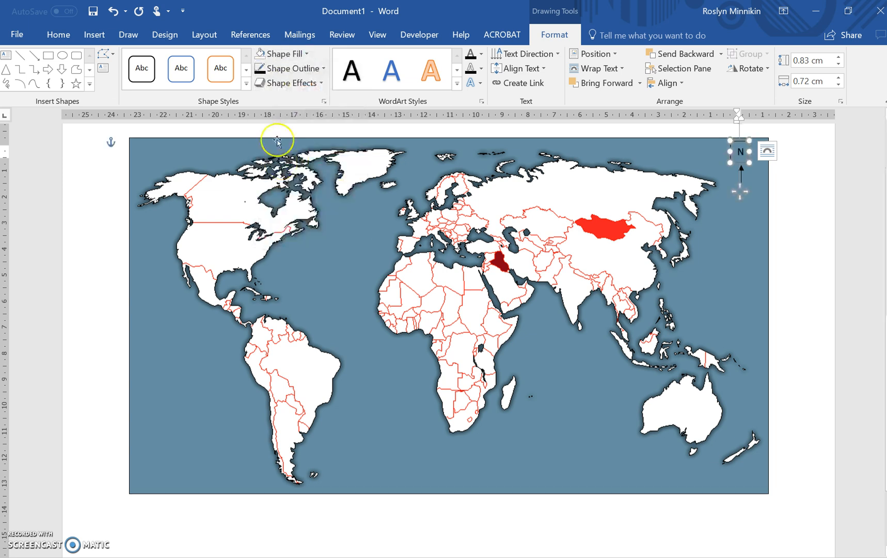
click(321, 68)
click(295, 186)
click(797, 251)
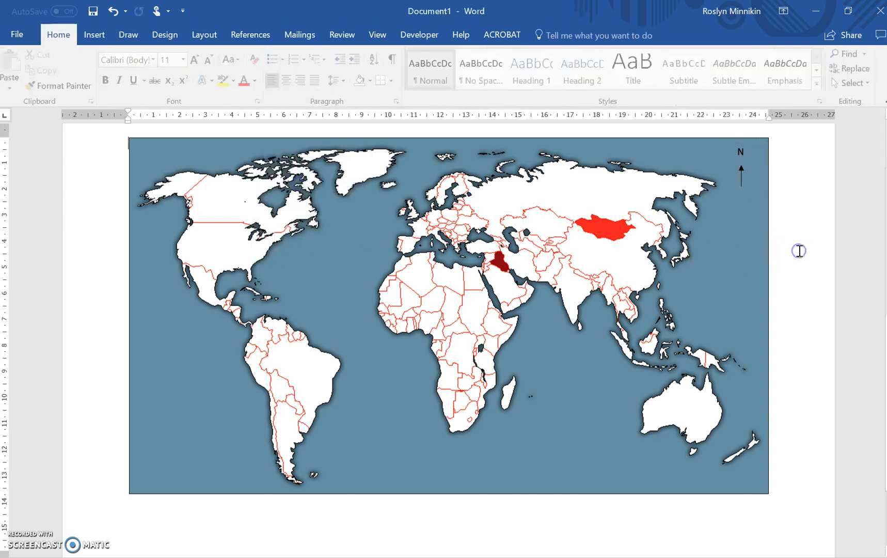
Nudge the "N" label slightly down, closer to the north arrow, and deselect it.
click(741, 151)
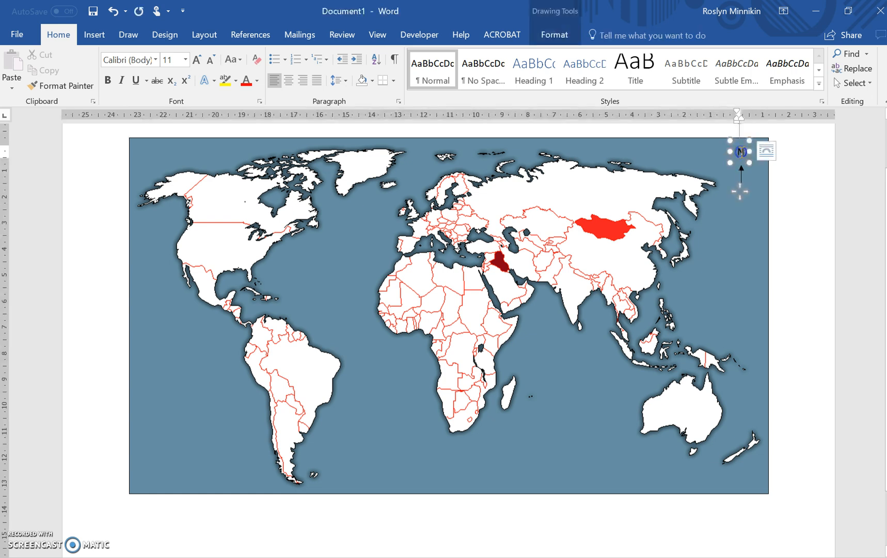
click(742, 140)
key(Down)
key(Down)
key(Down)
key(Down)
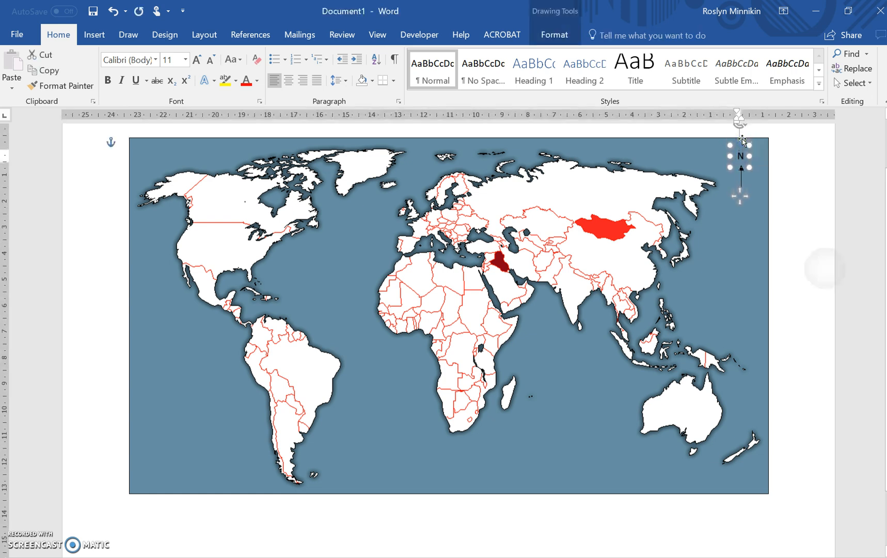
key(Escape)
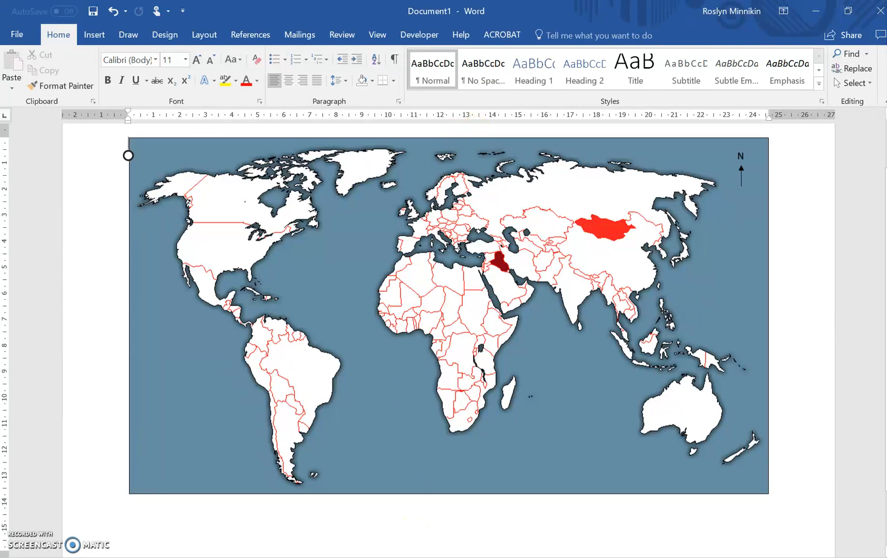
Switch to the Excel workbook and delete column G, which holds the legend's frequency words from Abundant to Rarely.
key(alt+Tab)
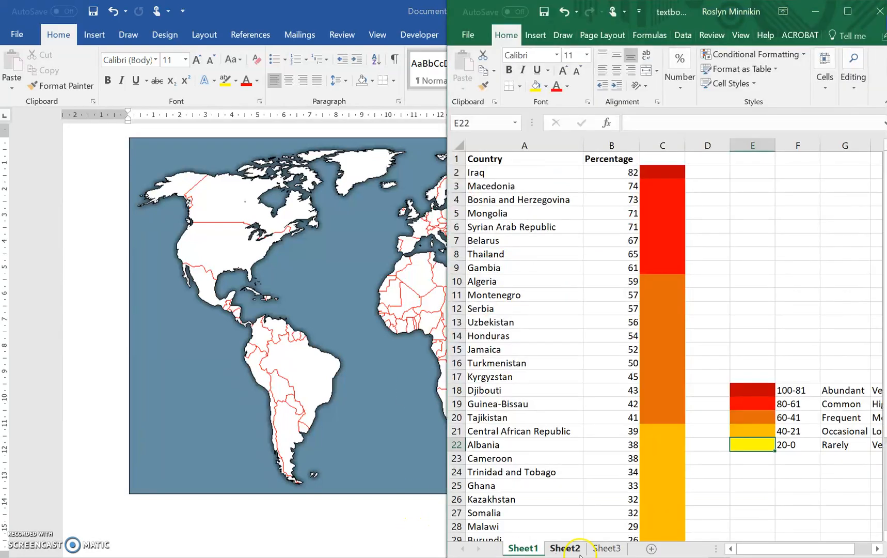
drag(754, 546, 784, 547)
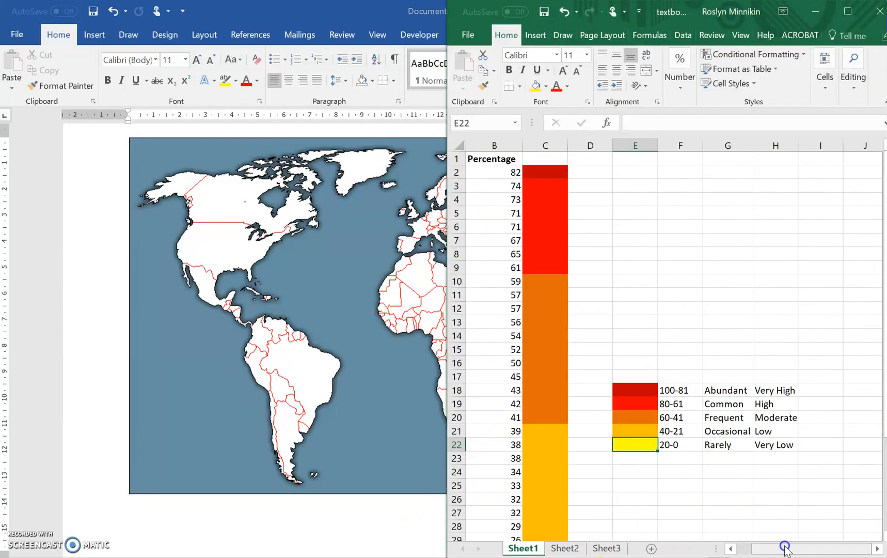
right_click(727, 146)
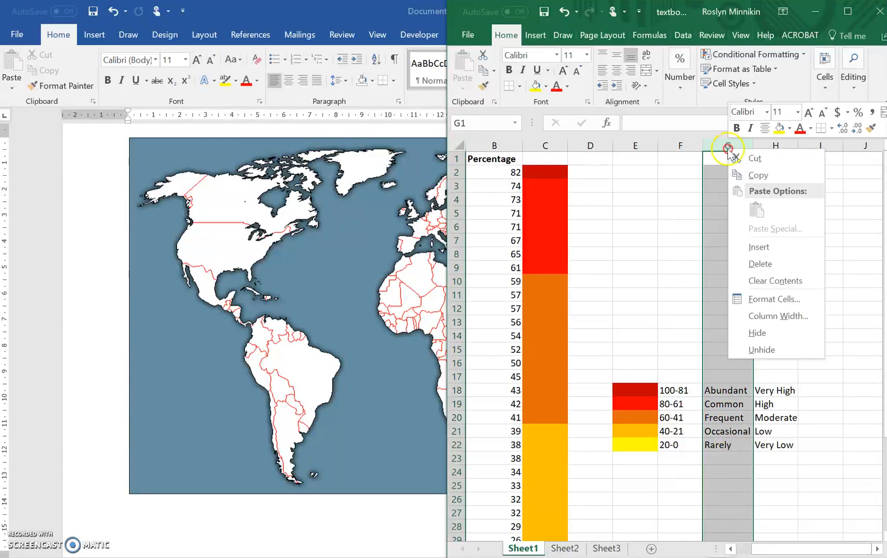
click(761, 263)
click(772, 378)
Copy the colour legend in cells E18:G22 and paste it into the Word map document.
click(638, 388)
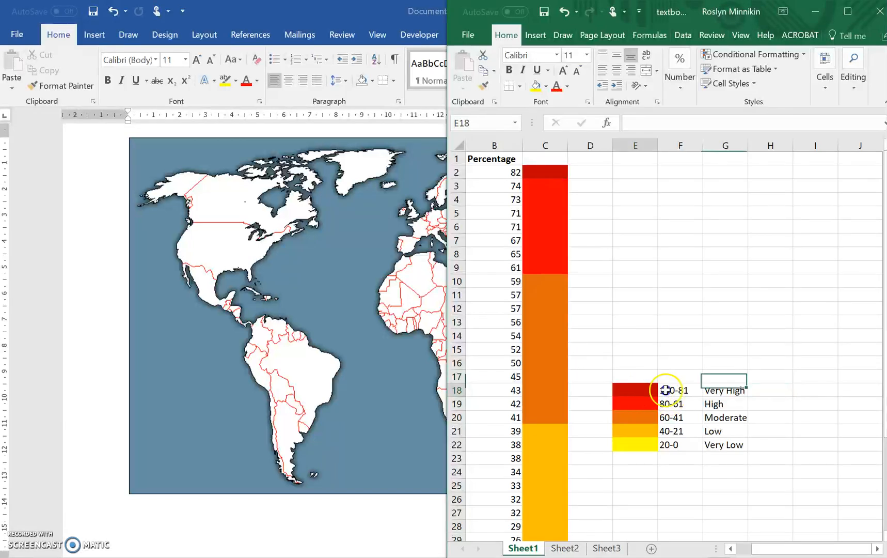
drag(666, 390, 727, 448)
key(ctrl+c)
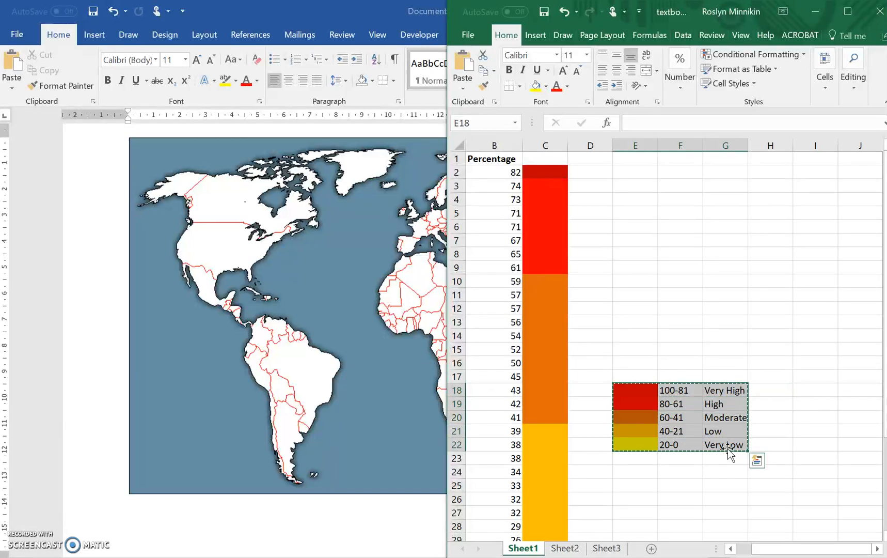
click(176, 518)
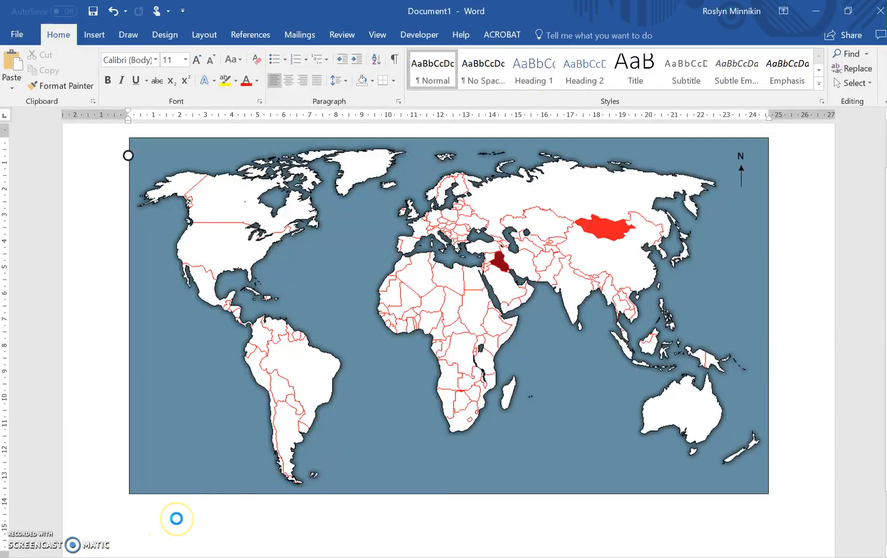
key(ctrl+v)
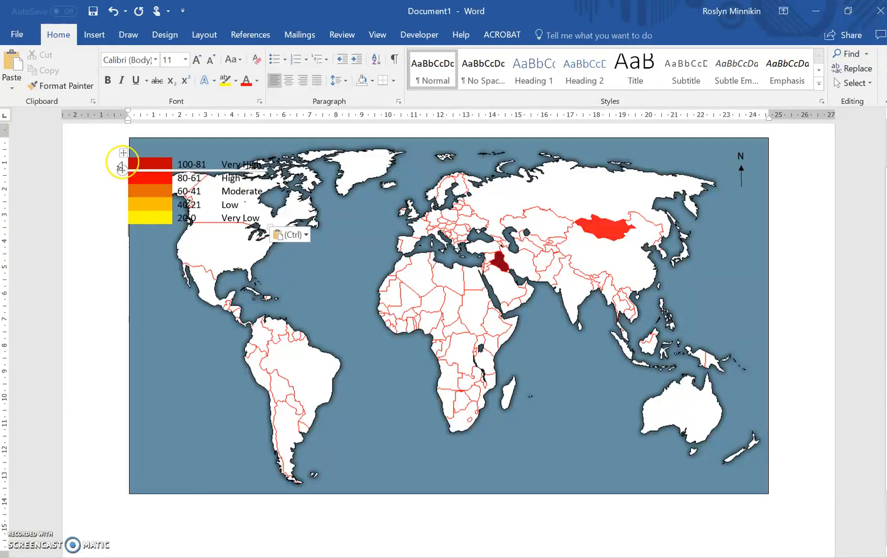
Move the pasted legend table to the Atlantic beside South America and set all its text to 9 pt.
drag(123, 153, 321, 388)
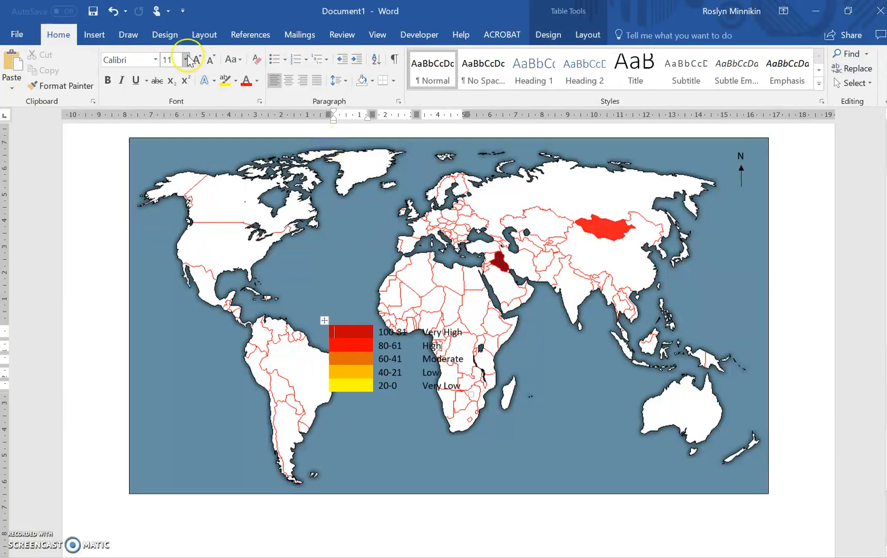
click(211, 60)
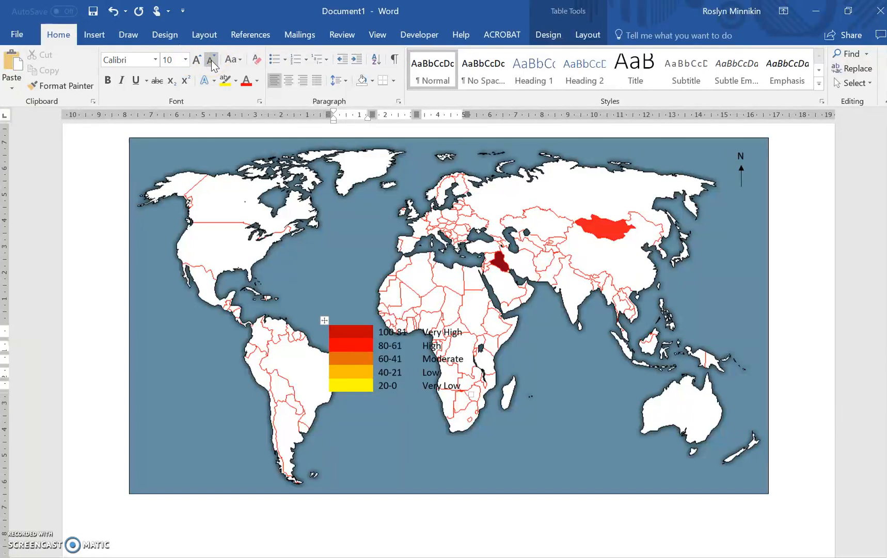
click(322, 320)
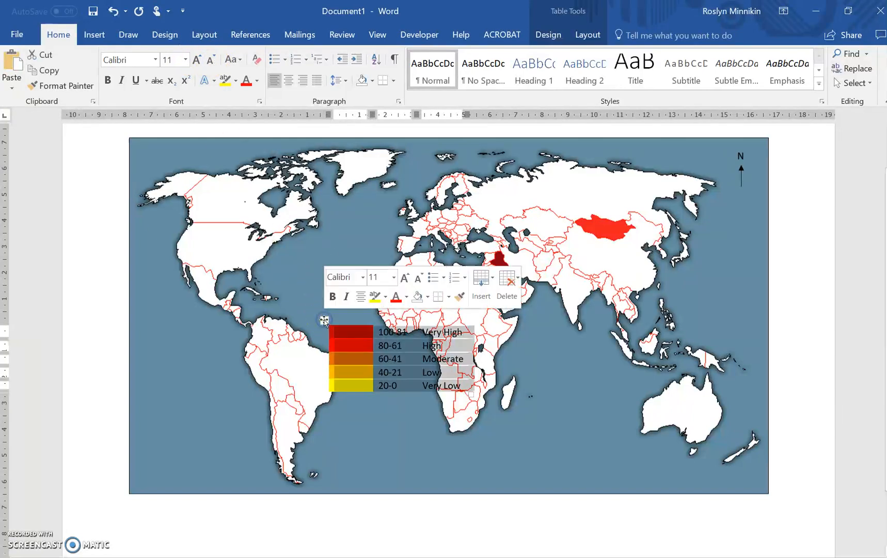
click(211, 60)
click(209, 61)
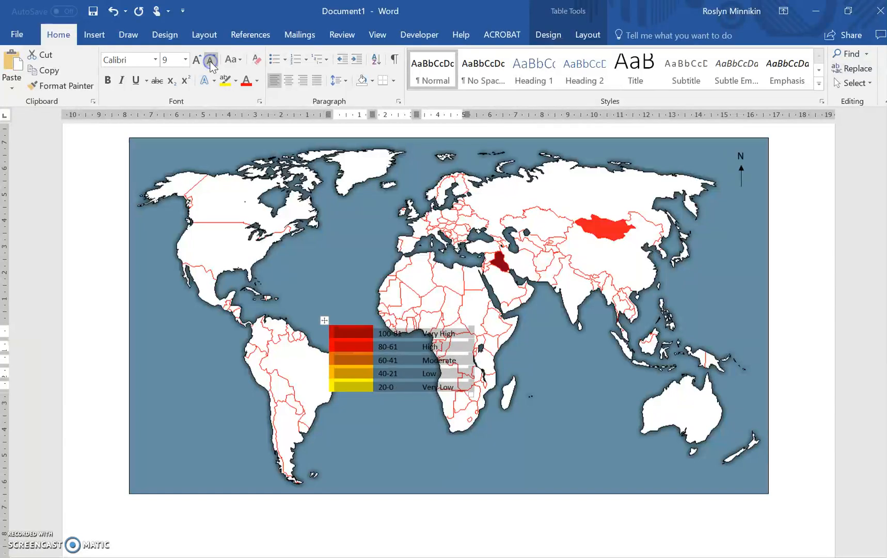
Narrow the legend table's colour column to small swatches and tighten the percentage-range column beside it.
click(337, 314)
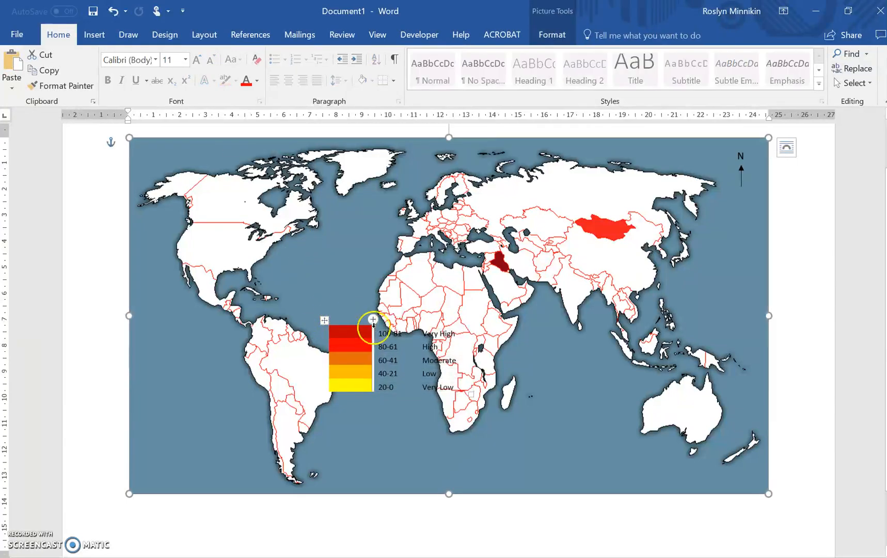
drag(372, 331, 341, 333)
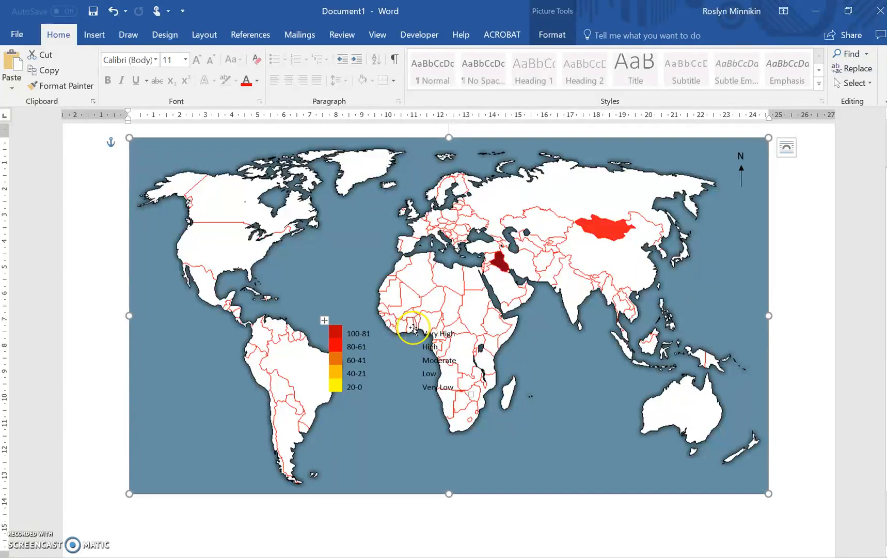
drag(341, 333, 373, 333)
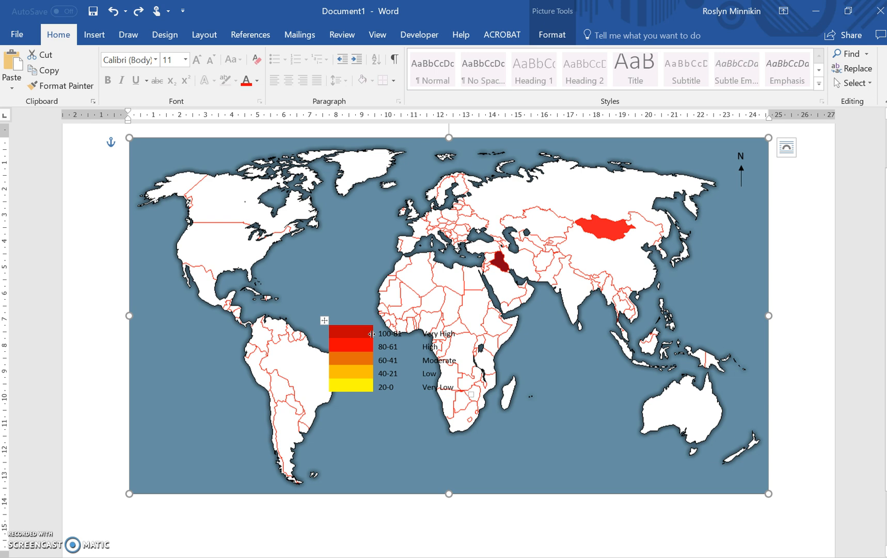
drag(372, 334, 338, 333)
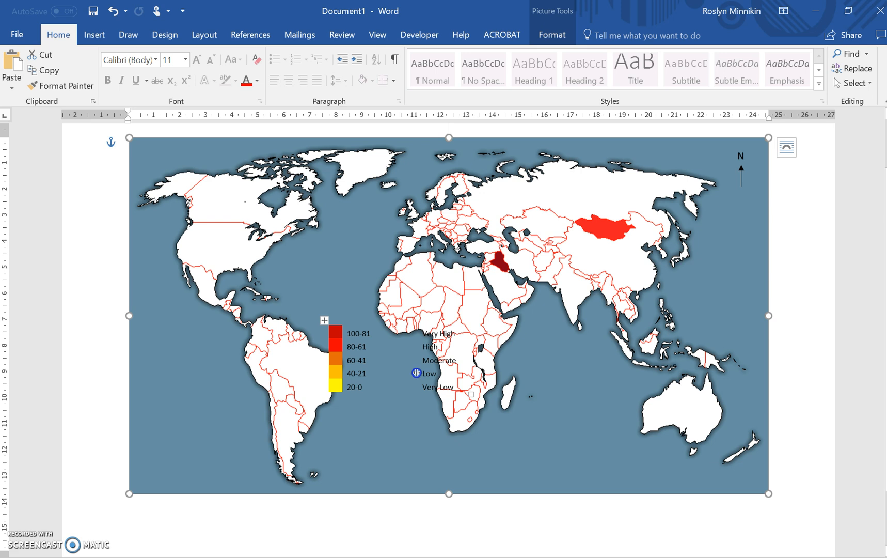
drag(416, 372, 385, 368)
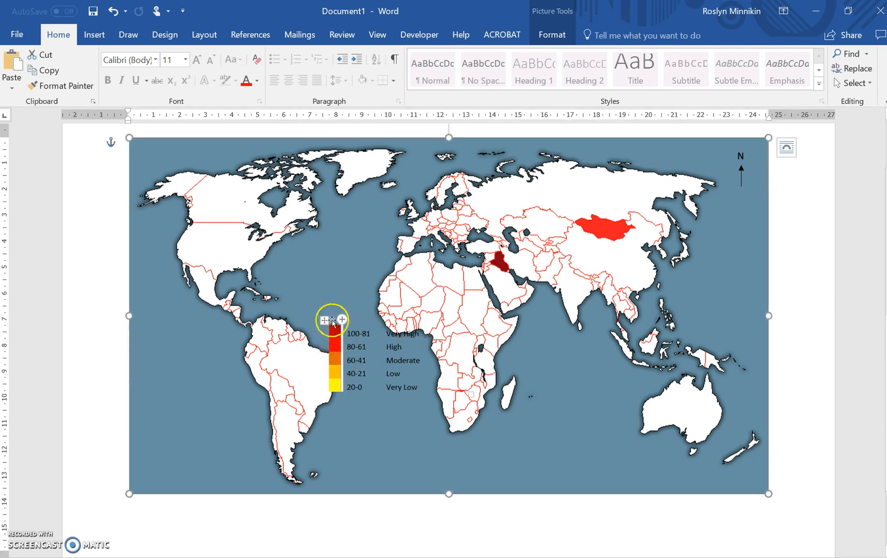
Move the legend table down to the South Atlantic off South America, check its table properties, and deselect it.
mouse_move(323, 318)
mouse_down()
mouse_move(319, 396)
mouse_move(341, 399)
mouse_up()
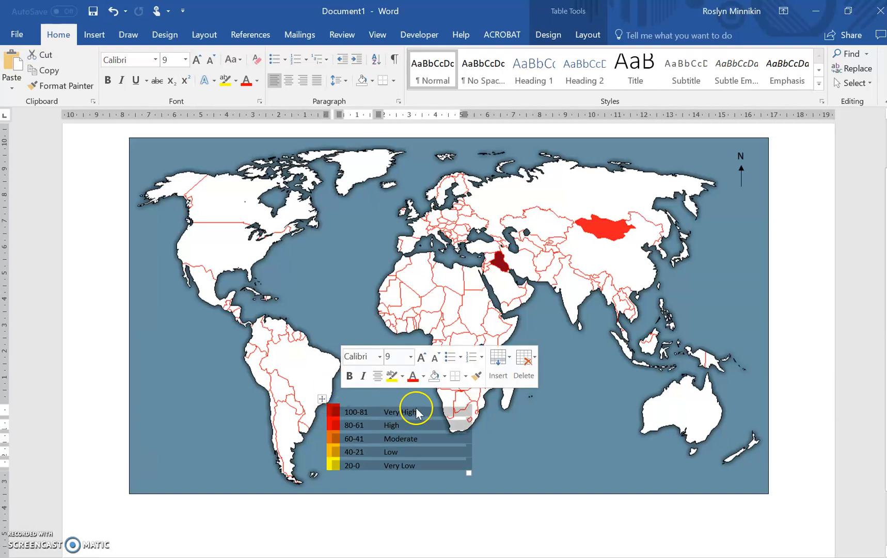
right_click(323, 402)
click(359, 375)
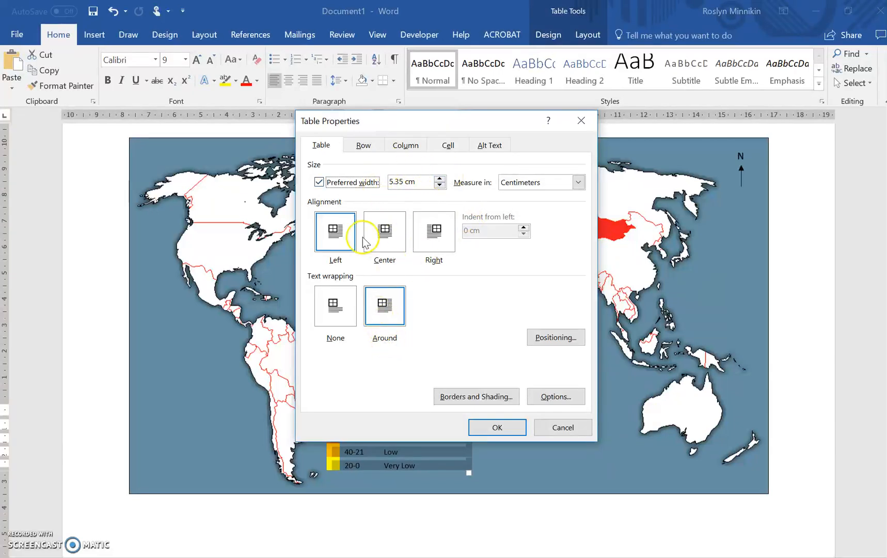
click(506, 428)
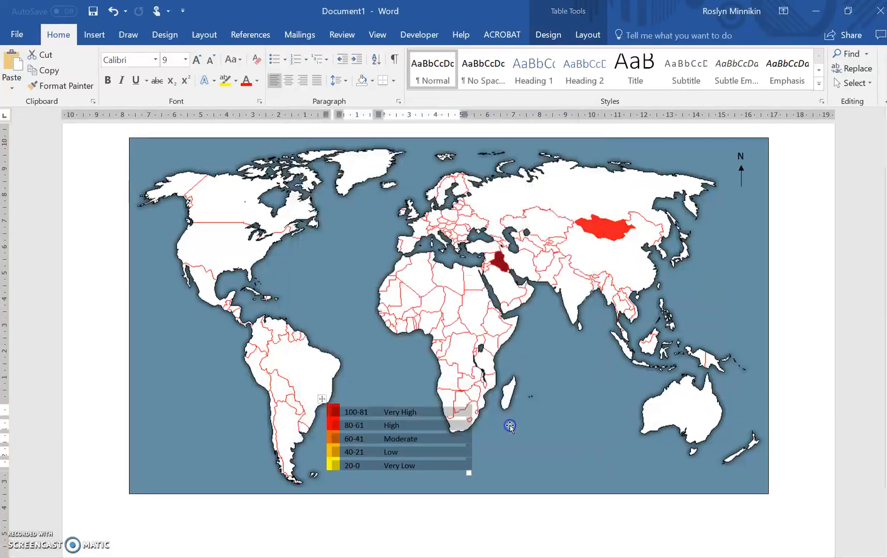
click(526, 525)
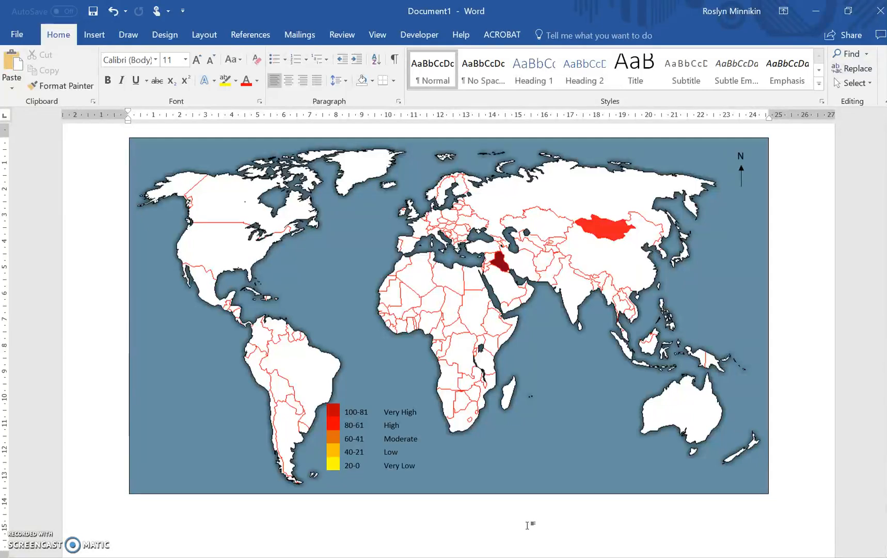
Insert a Simple Text Box and move it down over central Africa, just above the colour legend table.
click(251, 34)
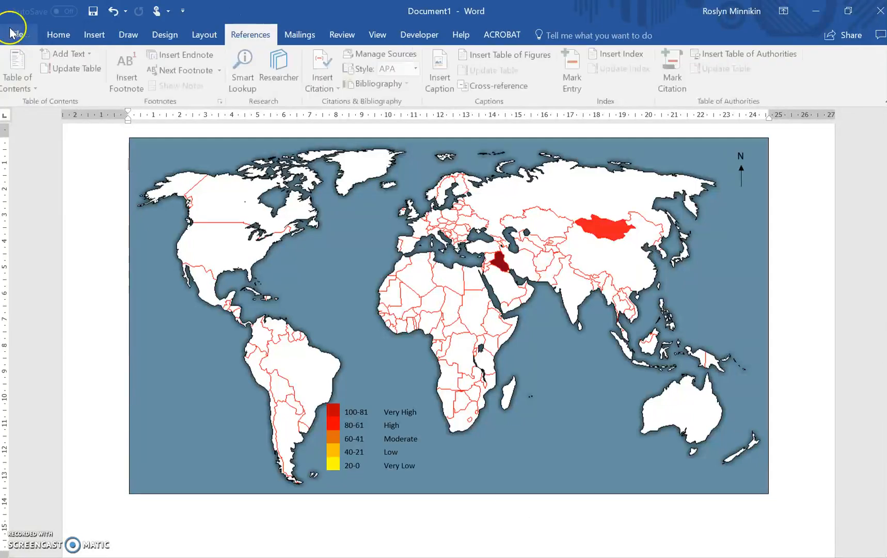
click(94, 34)
click(652, 66)
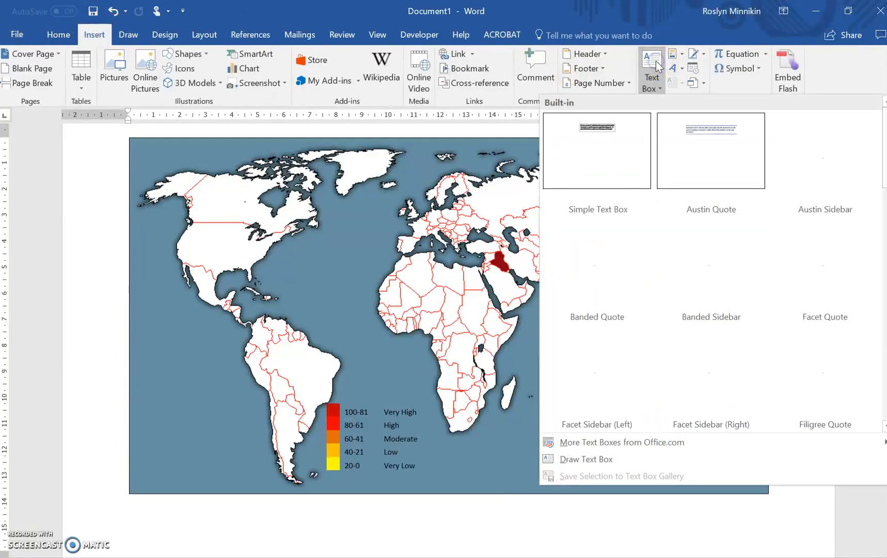
click(600, 126)
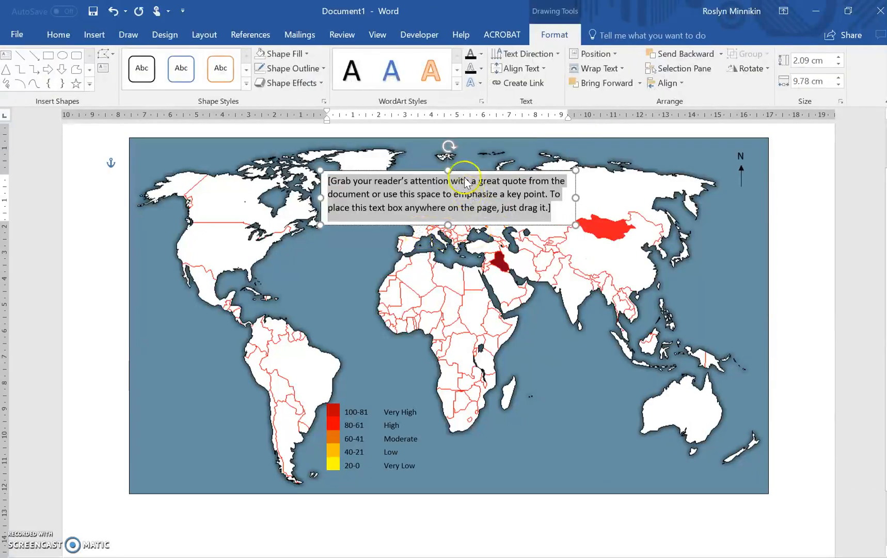
drag(464, 170, 465, 344)
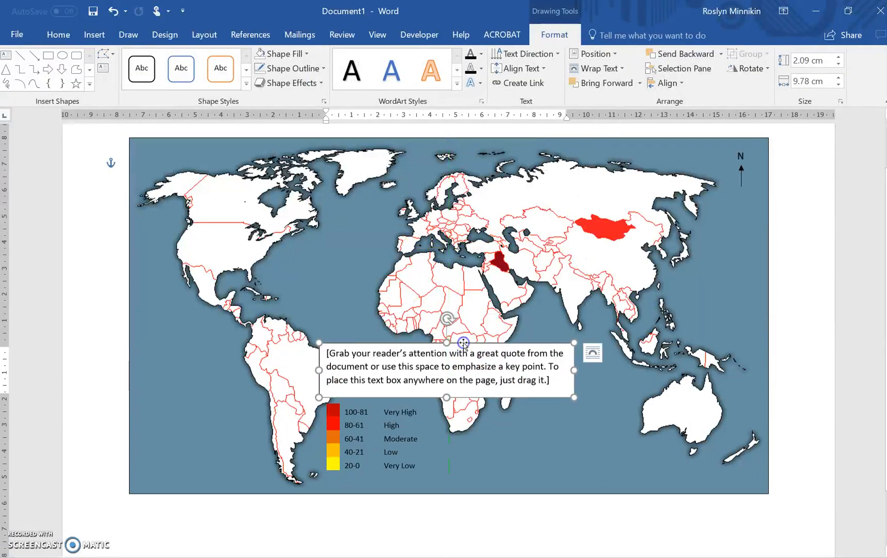
Check Table 6.2's title in OneNote and replace the text box placeholder with "LEGEND" and, beneath it, "Percentage of Pneumonic Children Receiving Antibiotics".
click(484, 380)
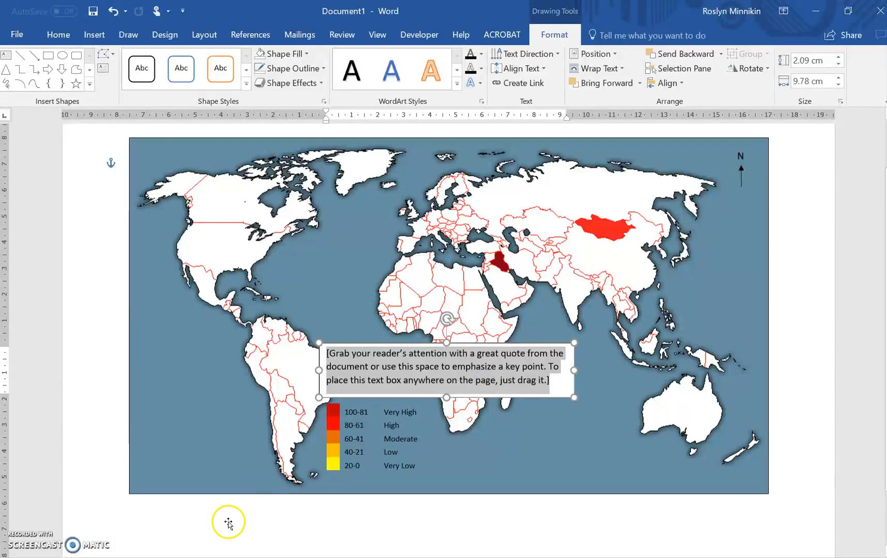
click(154, 556)
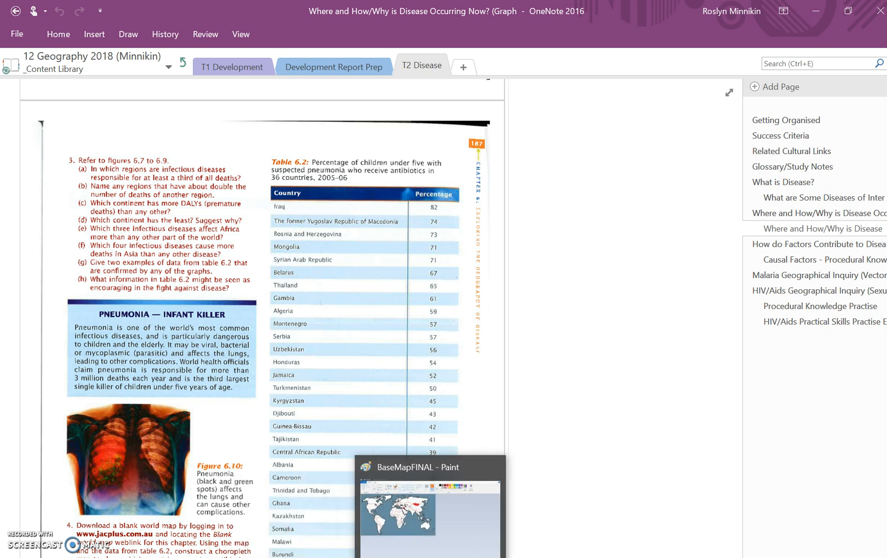
click(461, 557)
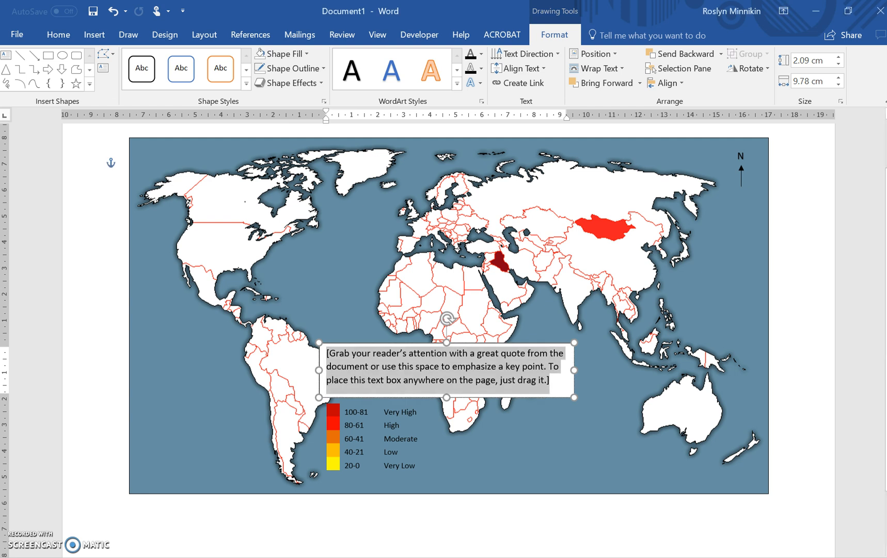
text(LEGE)
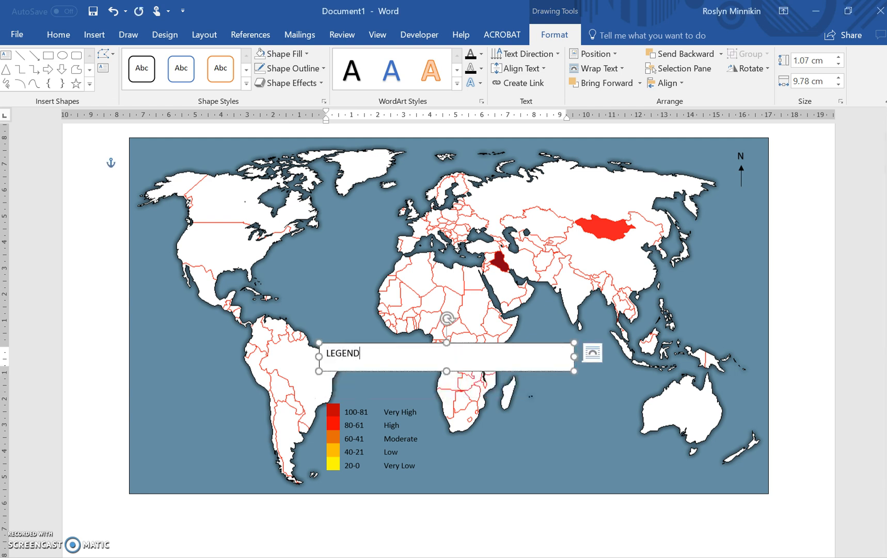
text(ND)
key(Return)
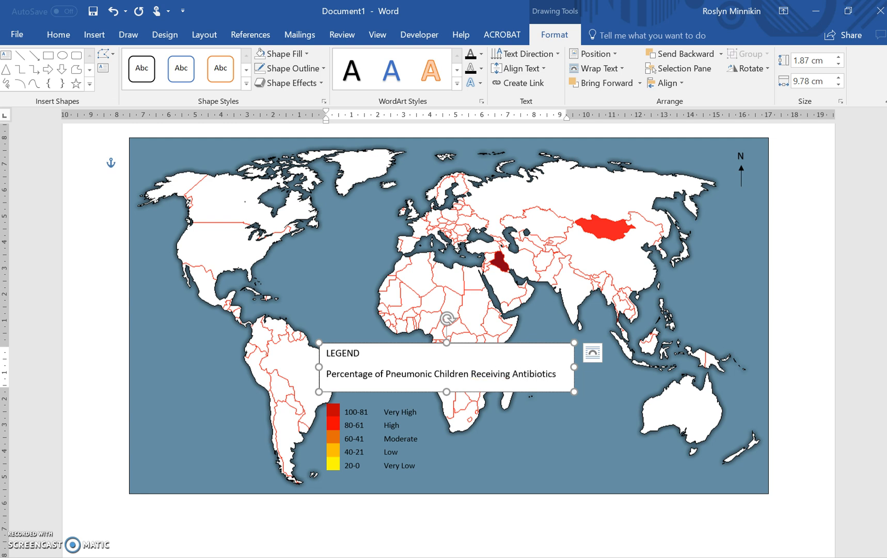
Narrow the legend heading text box to about 4.05 cm wide and reduce its text to 9 pt.
drag(573, 366, 425, 386)
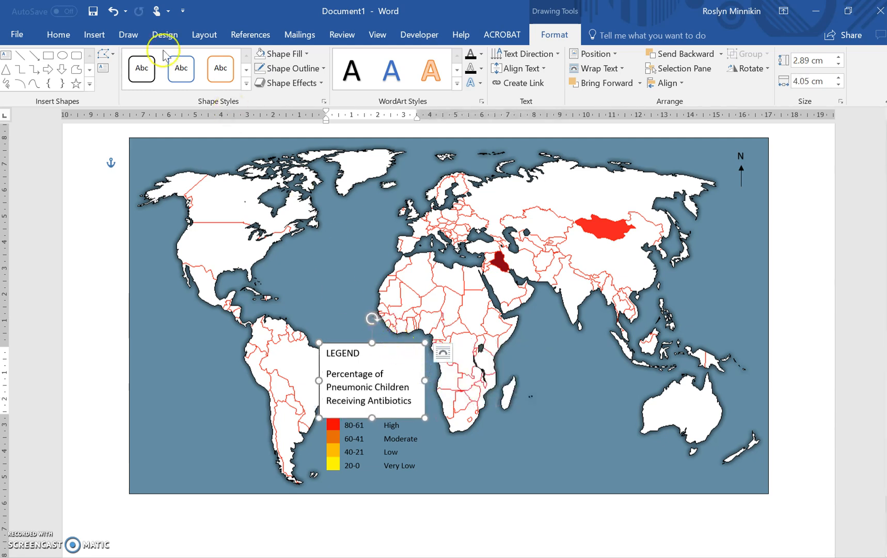
click(60, 34)
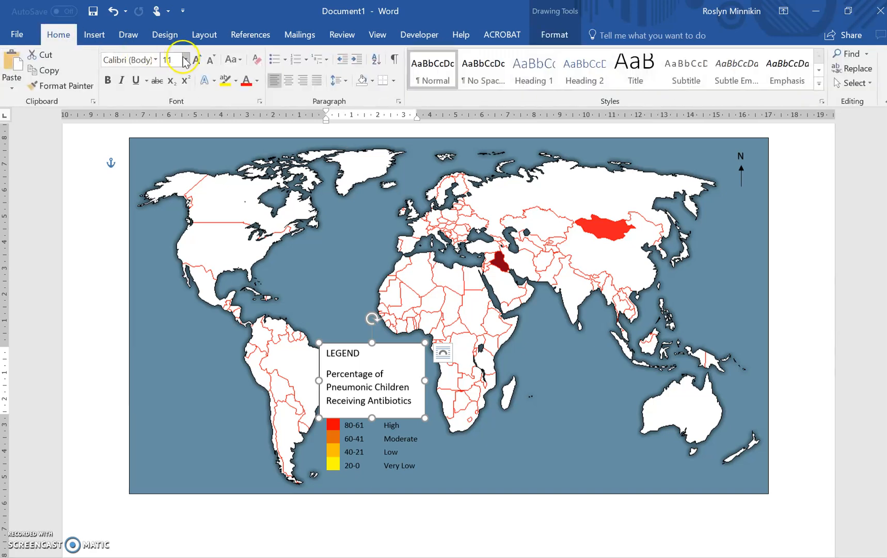
click(209, 62)
click(209, 62)
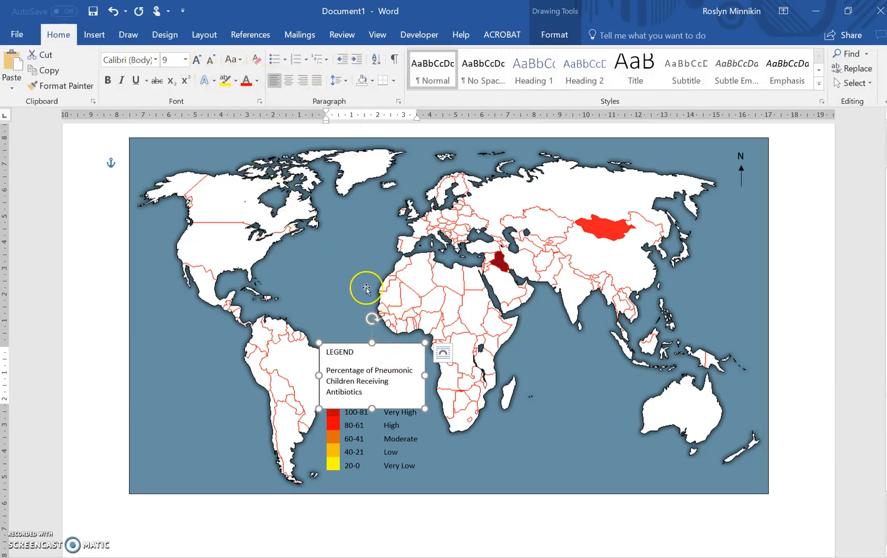
Remove the fill and the outline from the legend heading text box.
click(395, 342)
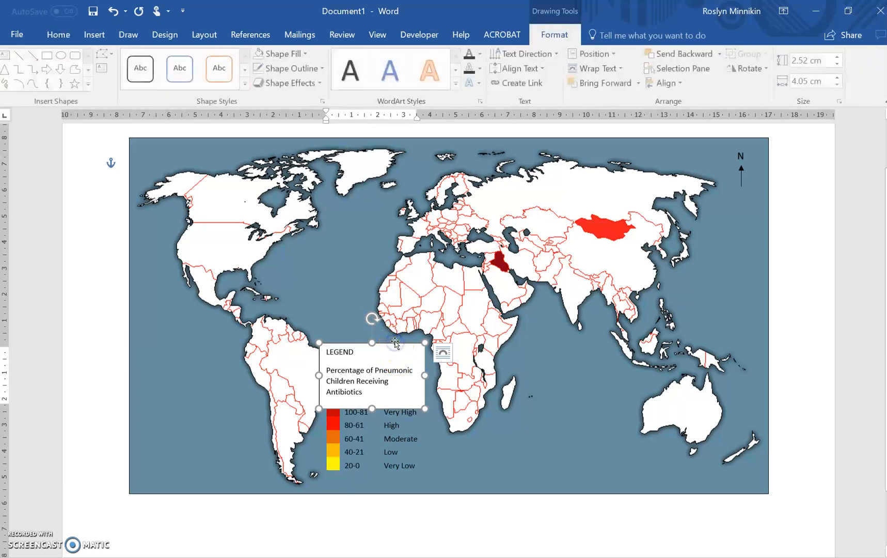
click(307, 54)
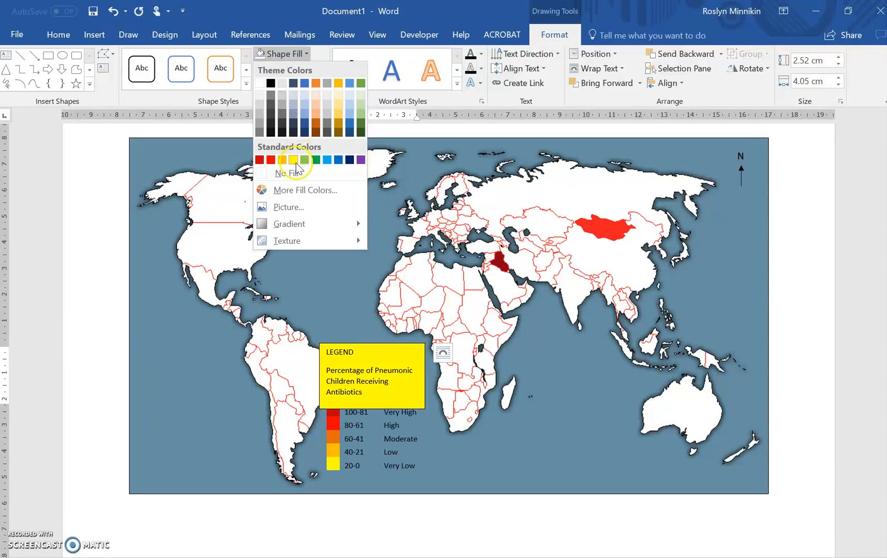
click(292, 173)
click(315, 69)
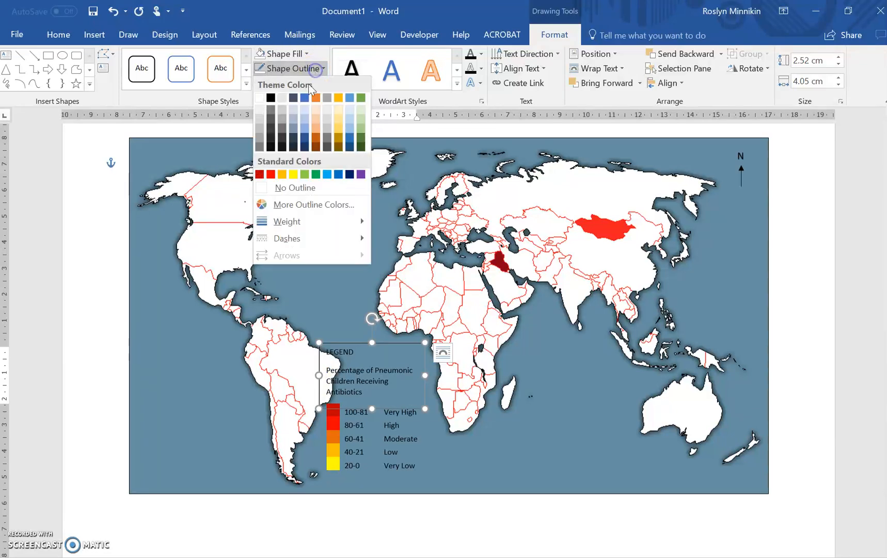
click(292, 188)
Shift the legend heading text box slightly toward Africa above the colour legend and select its text, finishing with the map picture selected.
mouse_move(395, 340)
mouse_down()
mouse_move(405, 355)
mouse_move(363, 342)
mouse_move(393, 348)
mouse_up()
click(369, 369)
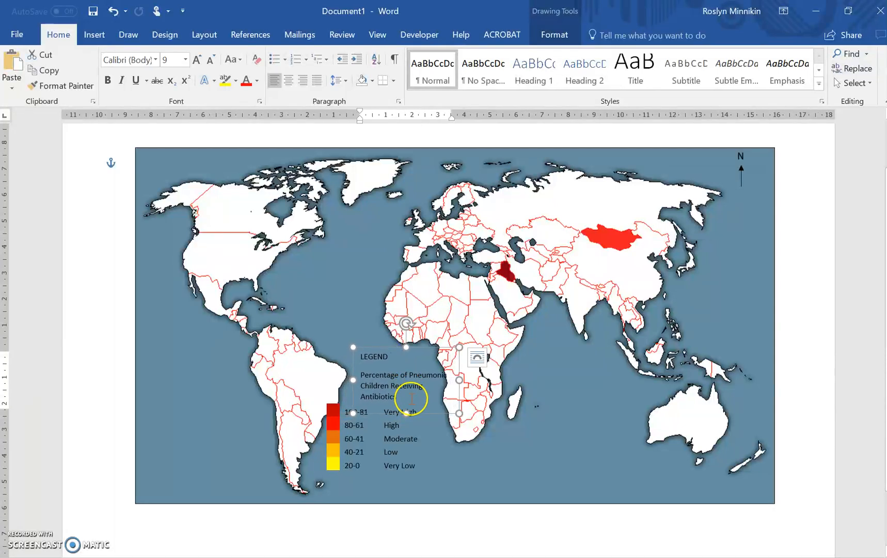
drag(406, 396, 360, 356)
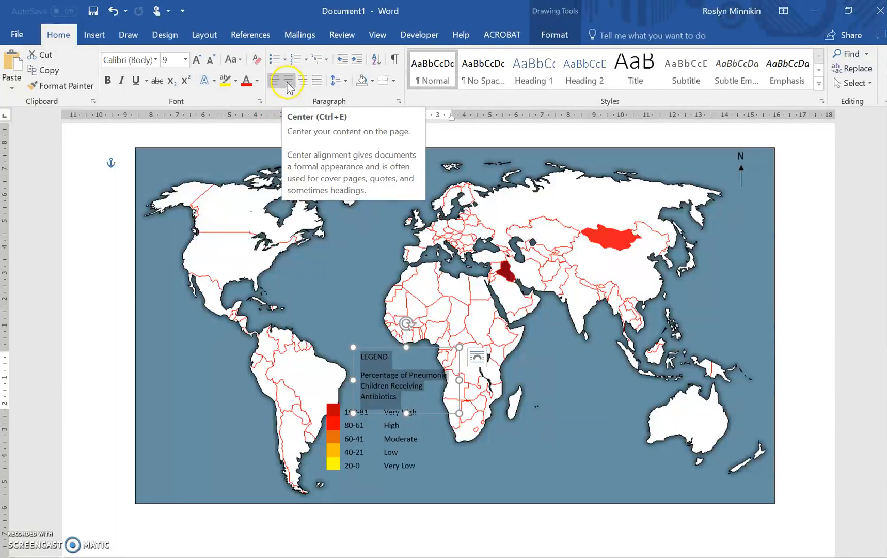
click(531, 447)
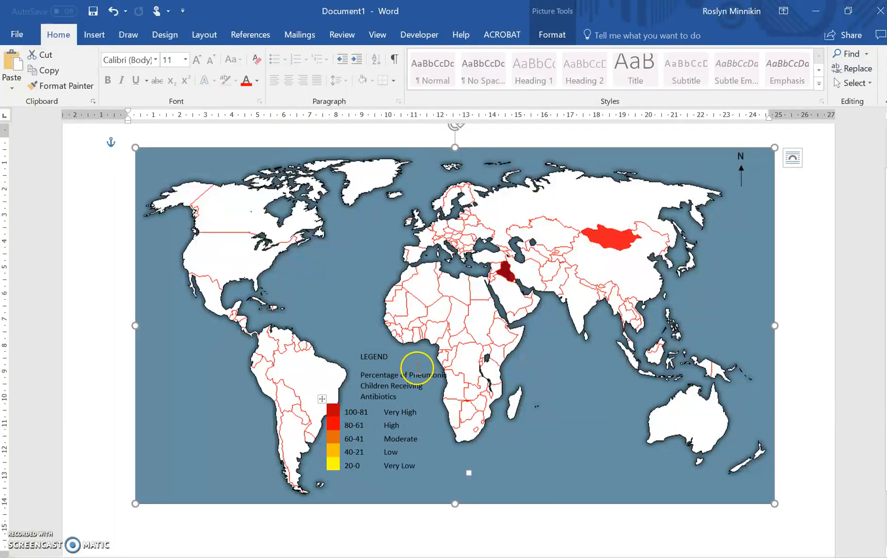